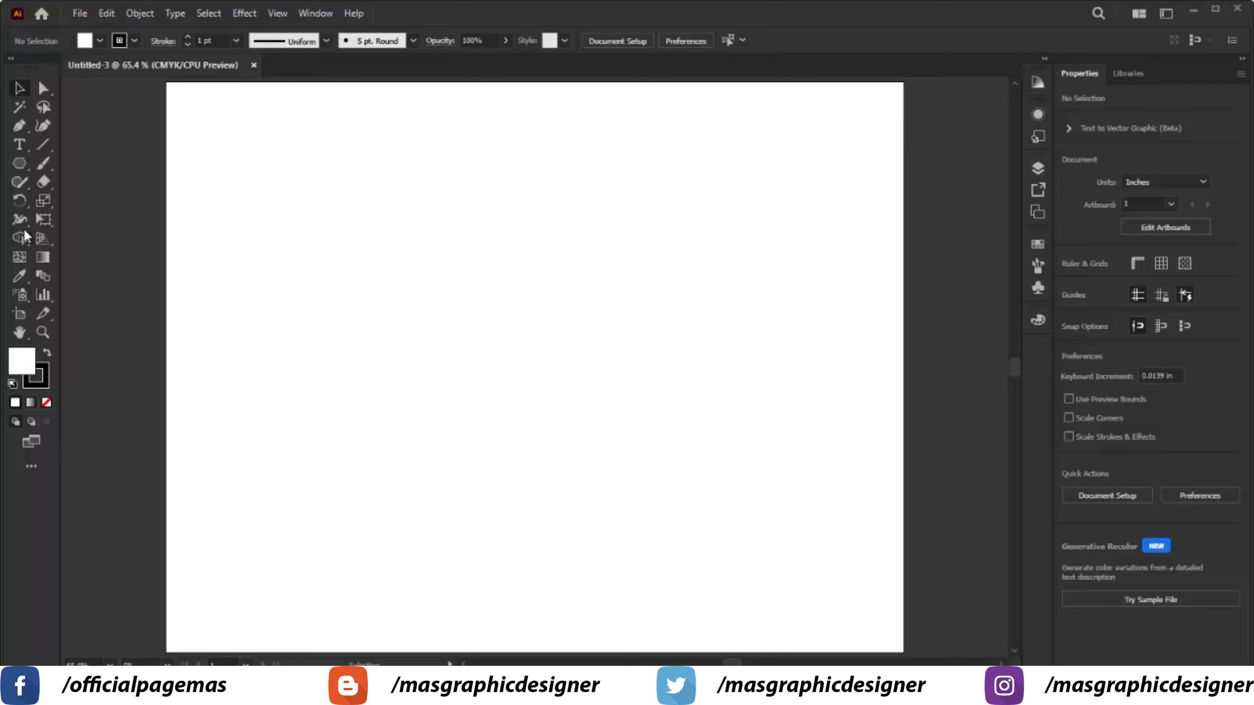
Draw a long horizontal line across the artboard and paste a copy in place.
click(43, 145)
drag(351, 315, 662, 314)
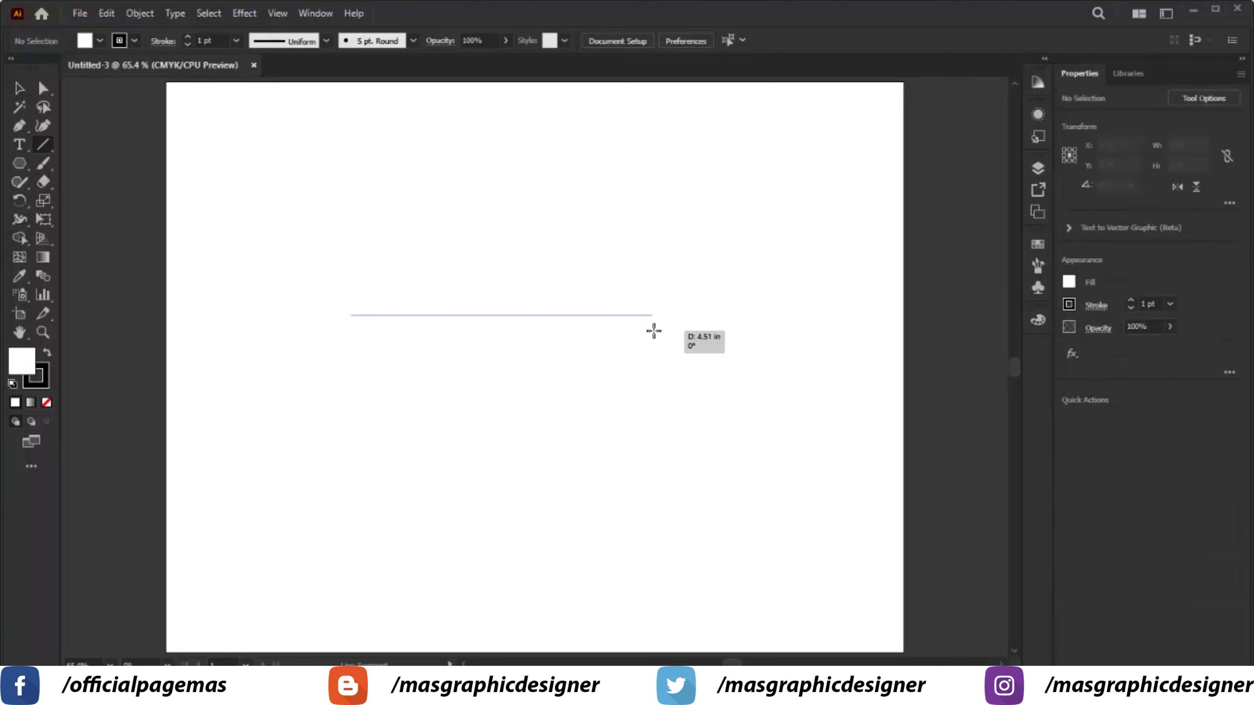
key(v)
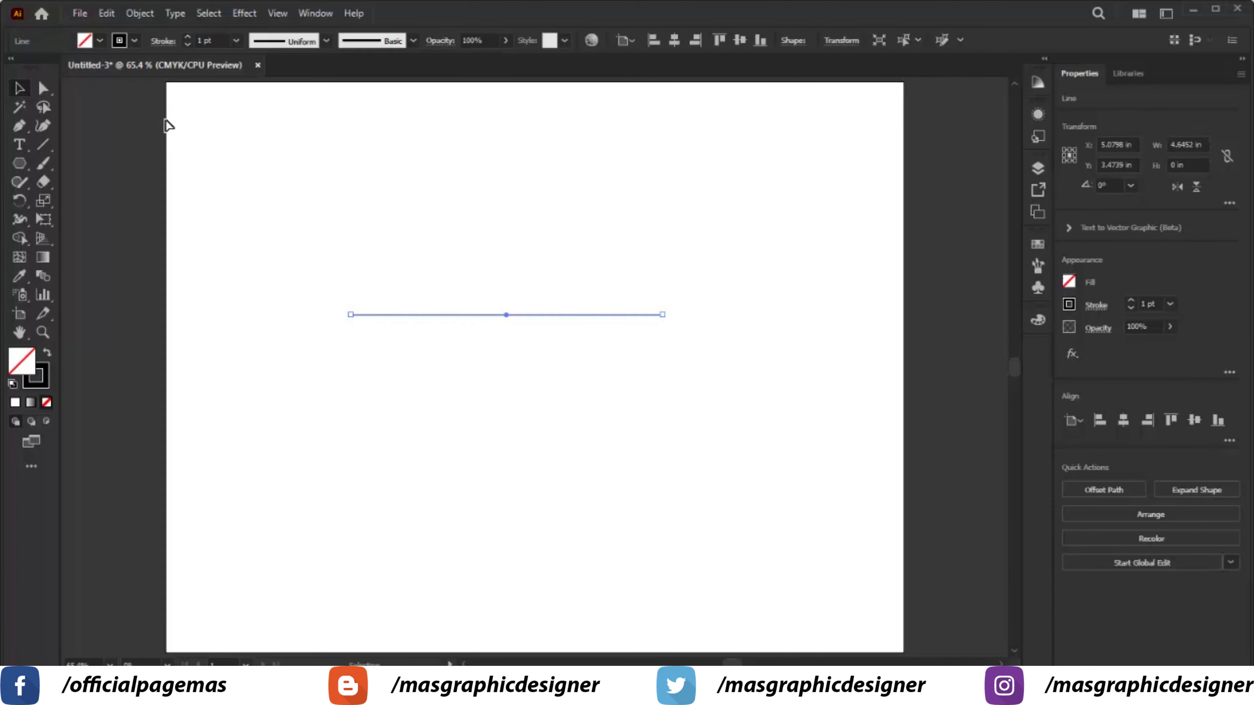
click(106, 13)
click(131, 88)
click(106, 14)
click(149, 157)
Offset the copy slightly down and repeat with Ctrl+D, then select all stacked lines.
drag(609, 316, 608, 329)
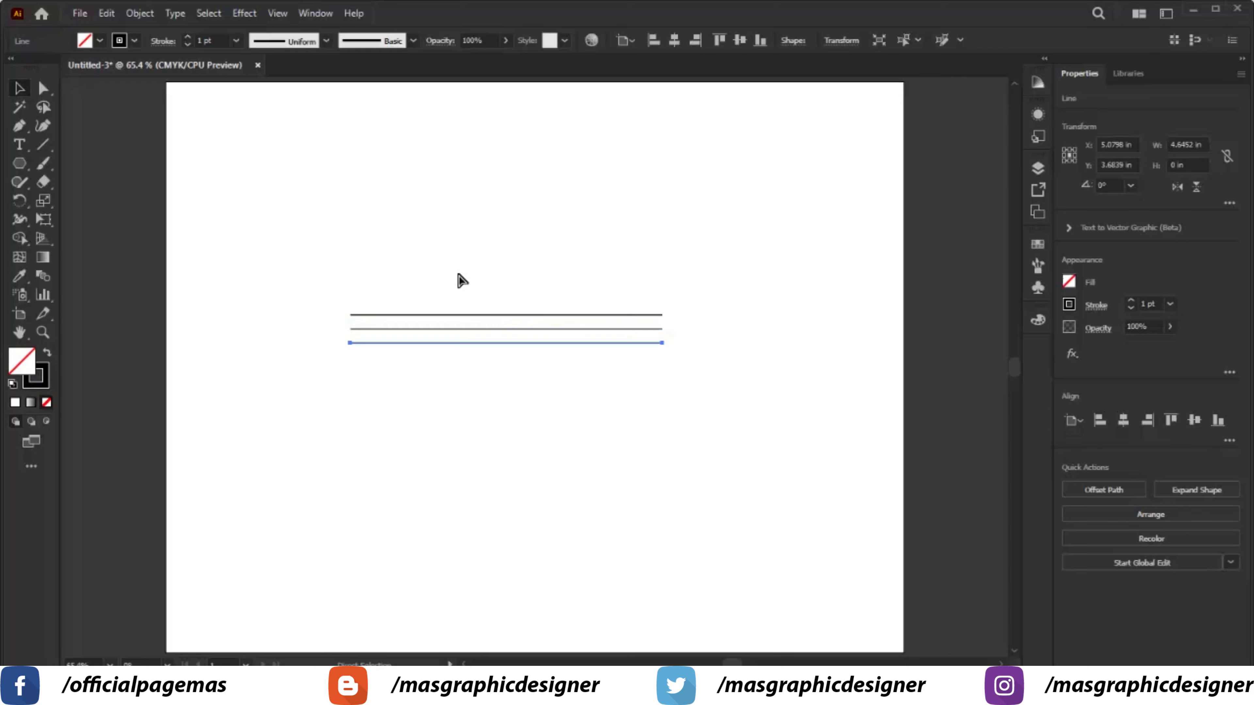
key(ctrl+d)
key(ctrl+d)
key(ctrl+d)
key(ctrl+d)
key(ctrl+d)
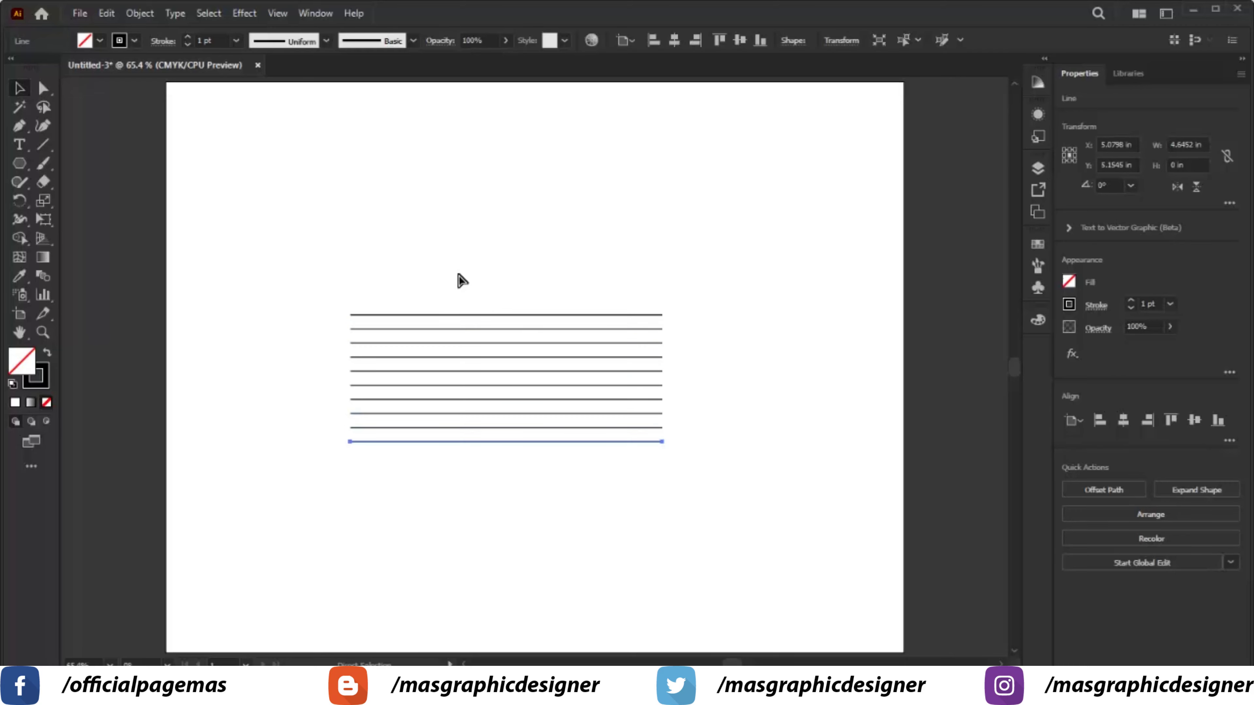
key(ctrl+d)
key(ctrl+d)
key(ctrl+d)
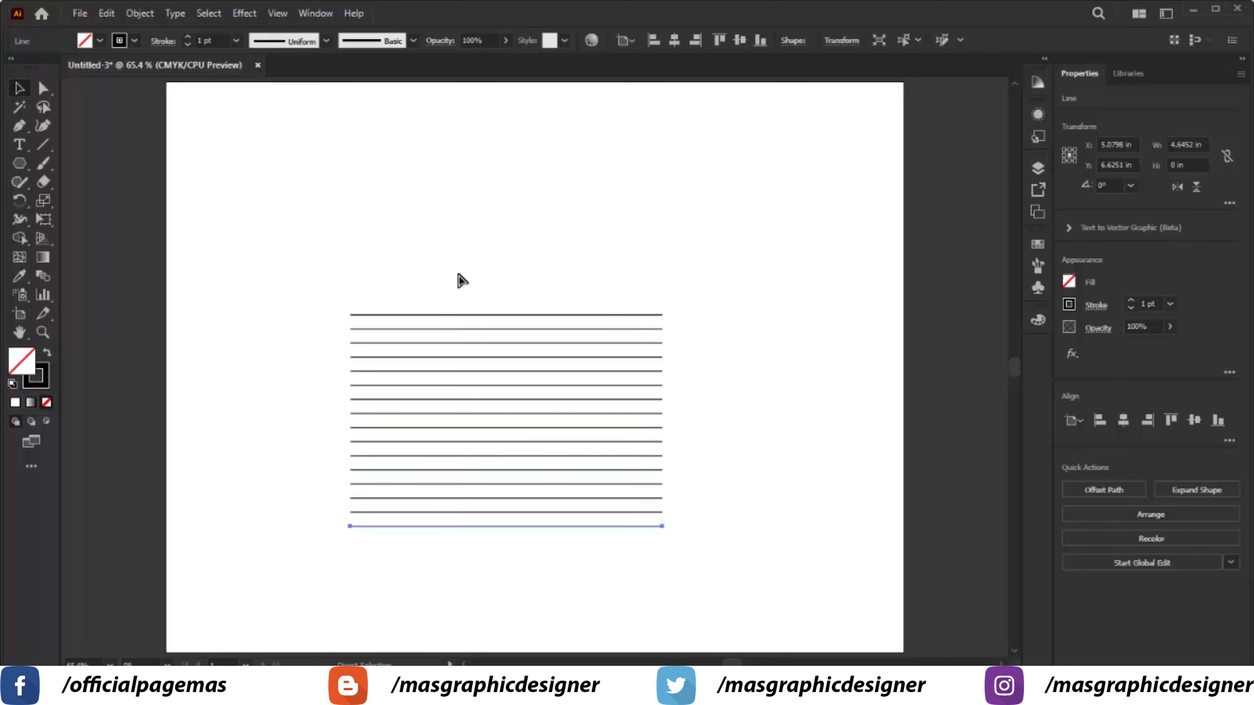
key(ctrl+d)
click(308, 260)
drag(267, 221, 743, 596)
Group the lines and centre the group horizontally and vertically on the artboard.
right_click(609, 385)
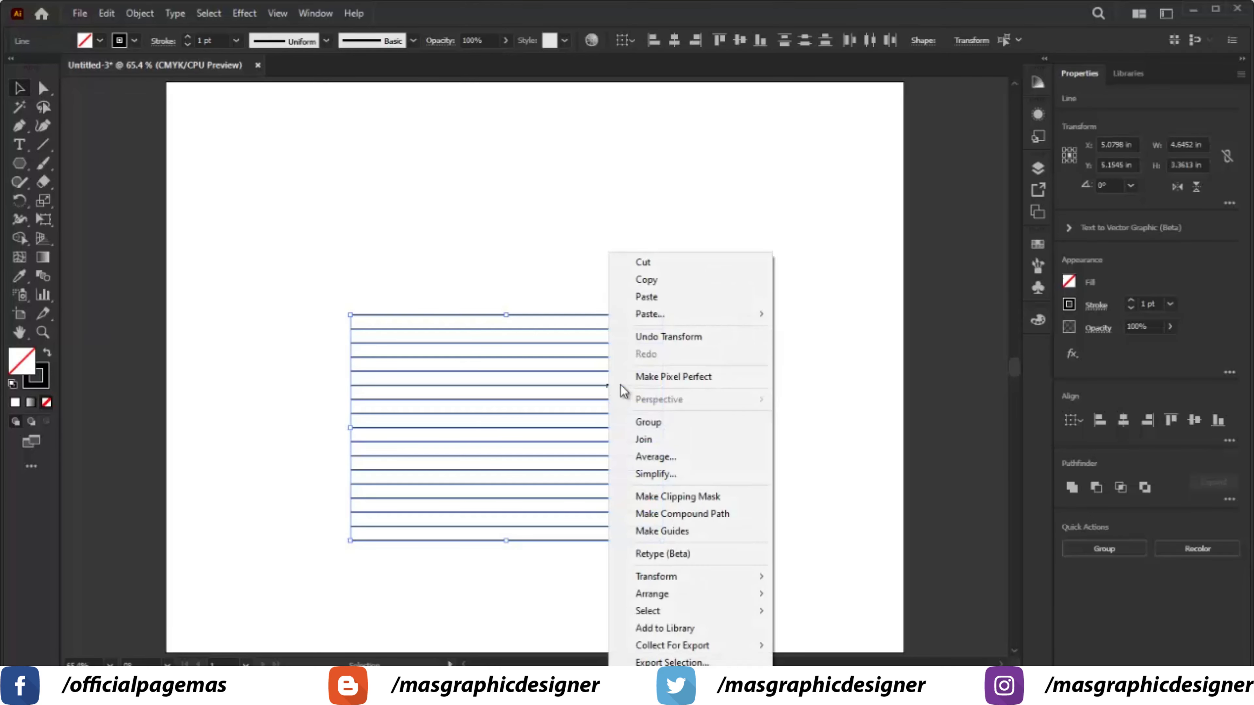
click(630, 422)
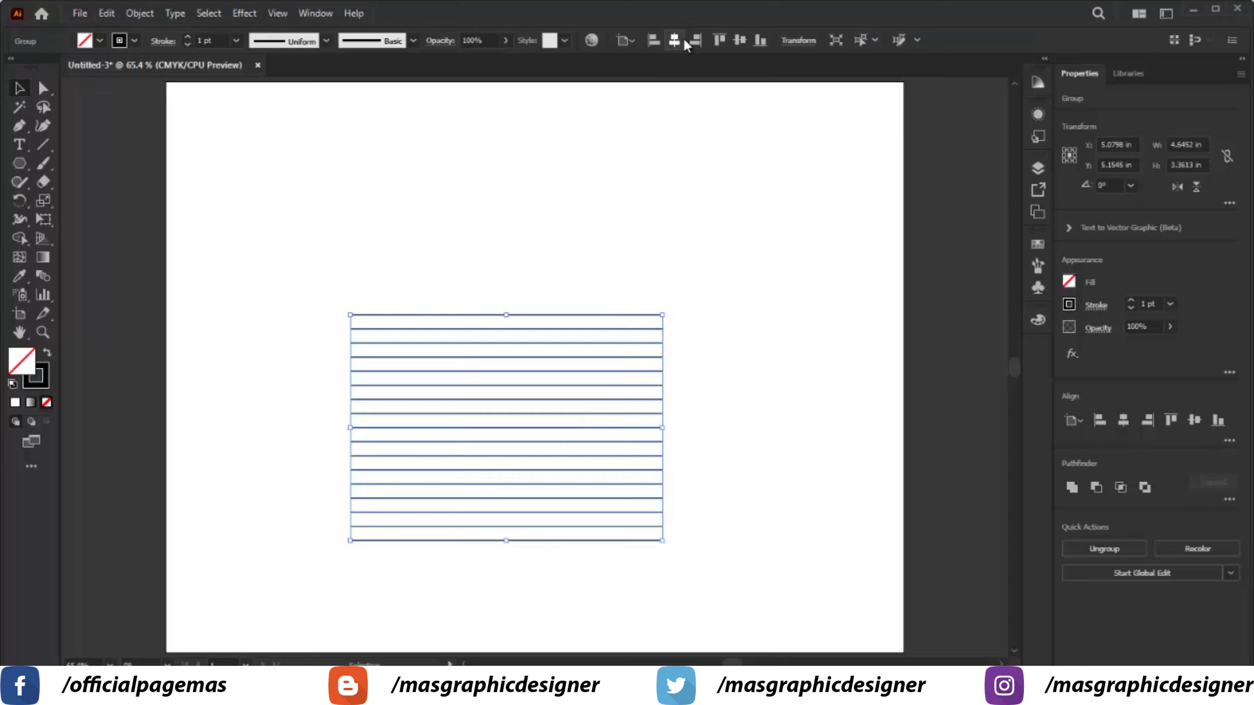
click(674, 40)
click(739, 40)
click(635, 193)
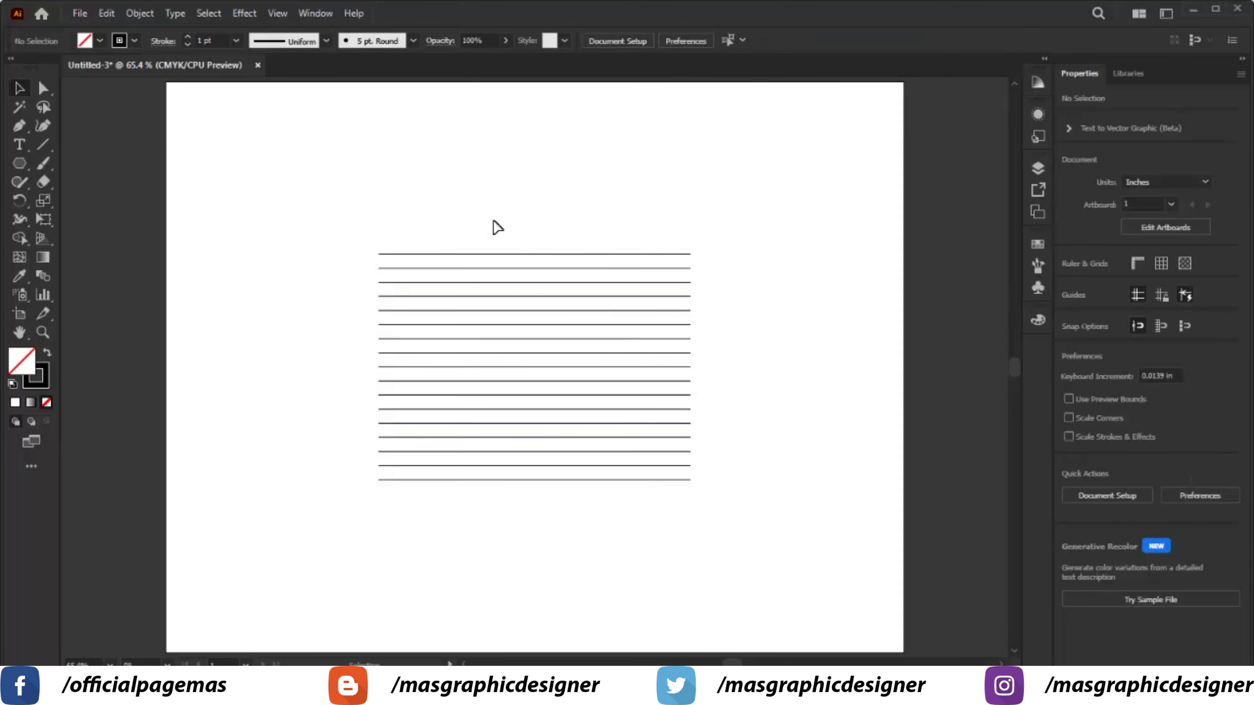
Paste a copy of the line group in place and rotate it 90° to form a grid.
click(498, 319)
click(106, 13)
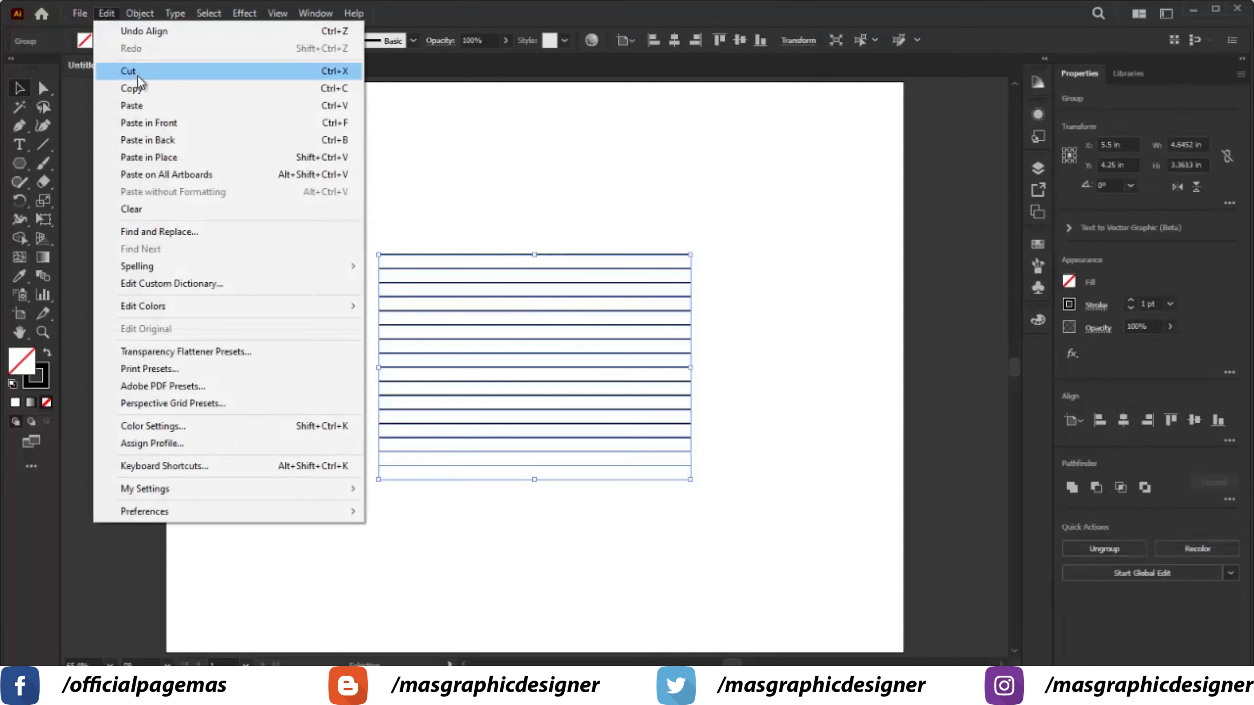
click(136, 88)
click(106, 13)
click(177, 158)
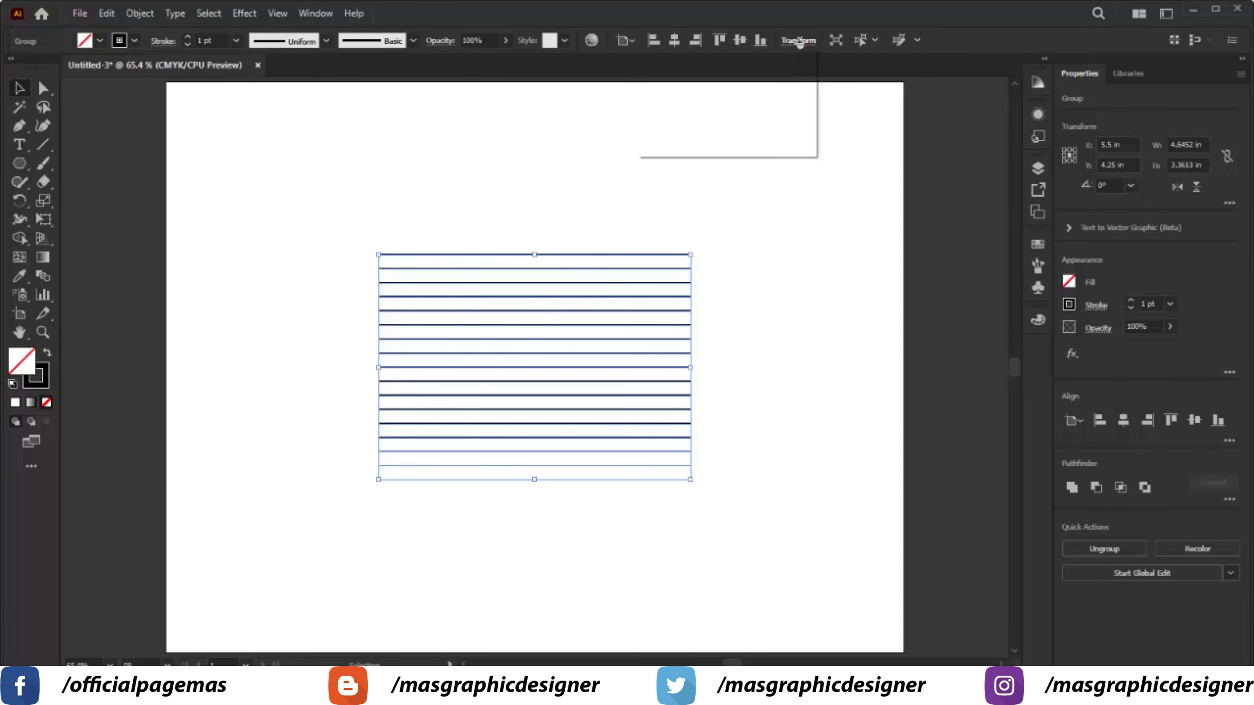
click(691, 107)
text(90)
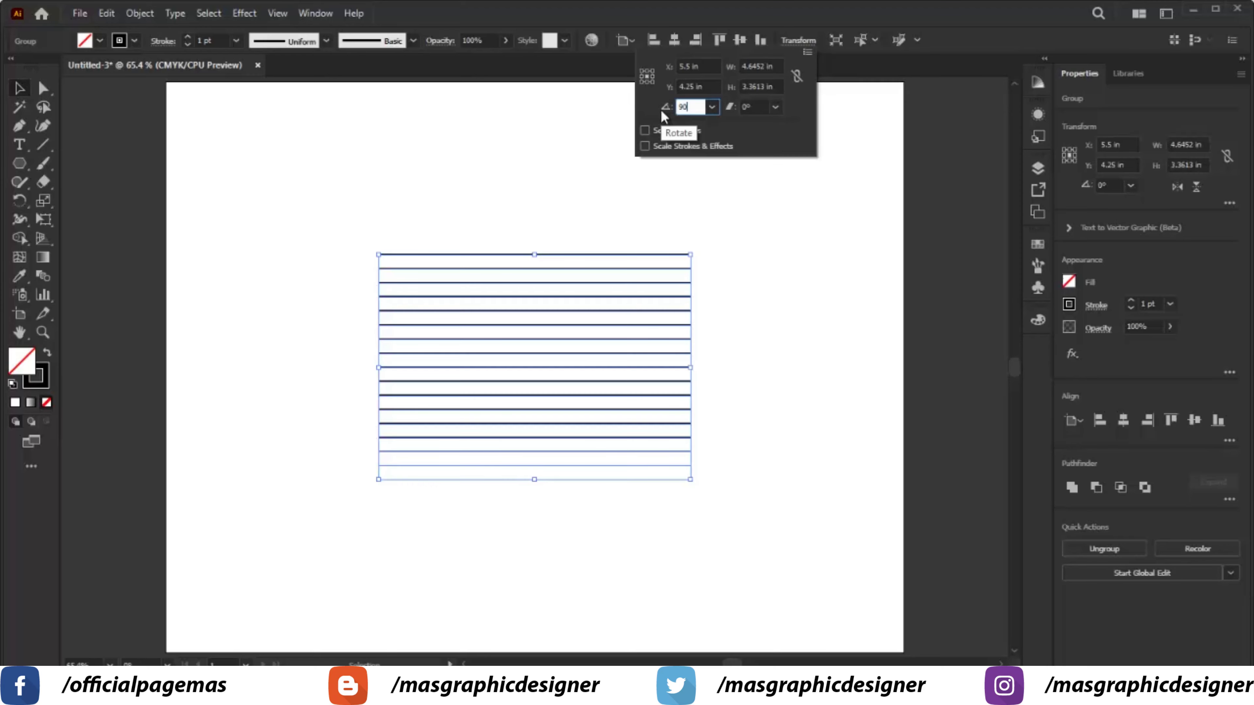
key(Return)
click(684, 233)
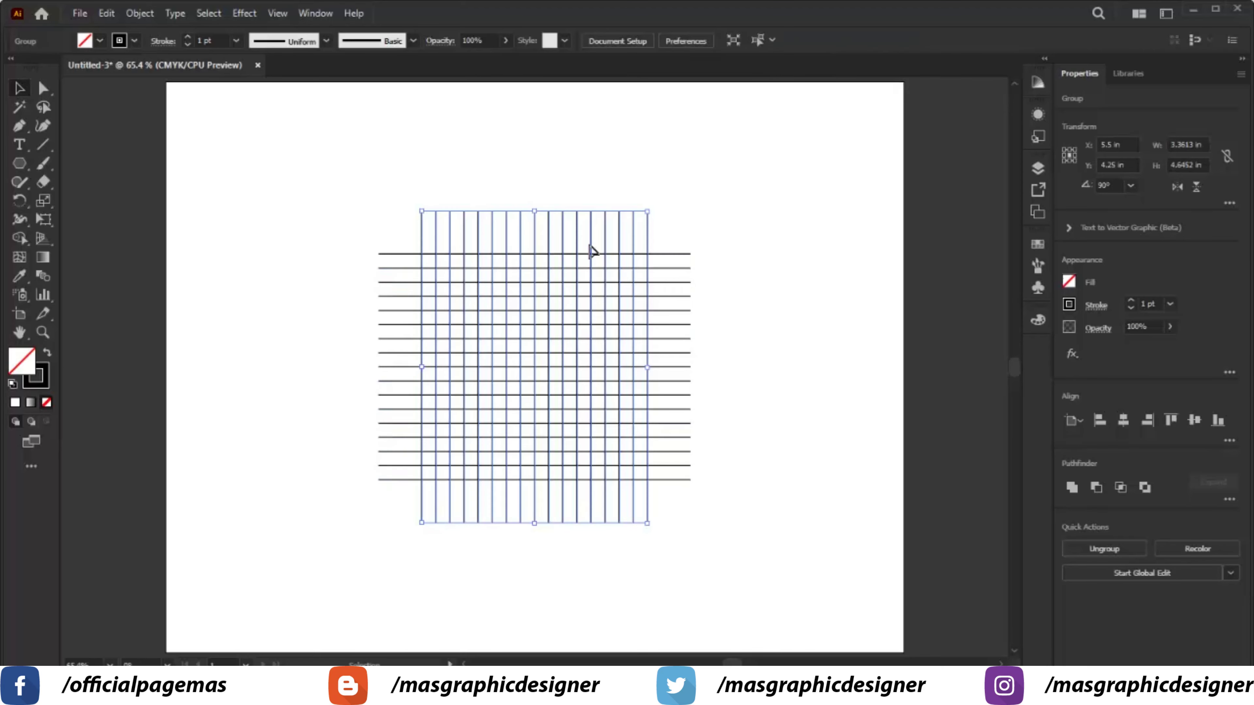
Create a six-sided polygon beside the grid.
key(z)
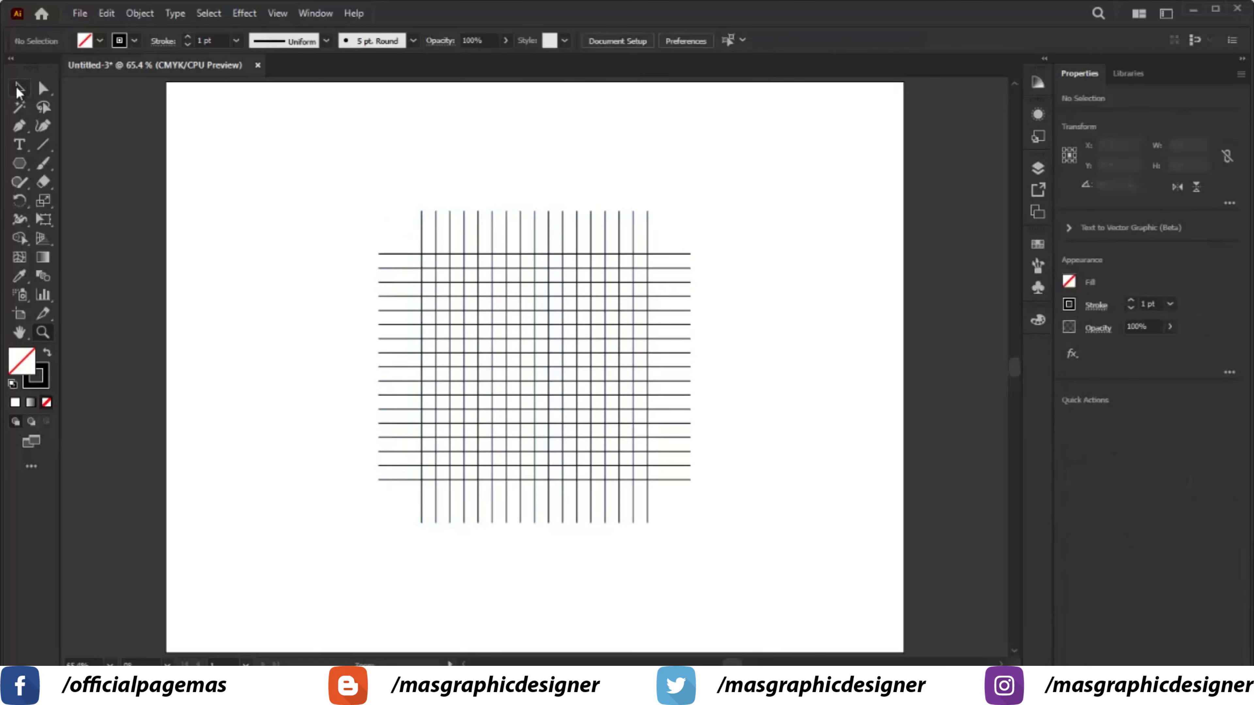
click(19, 163)
click(282, 260)
click(588, 377)
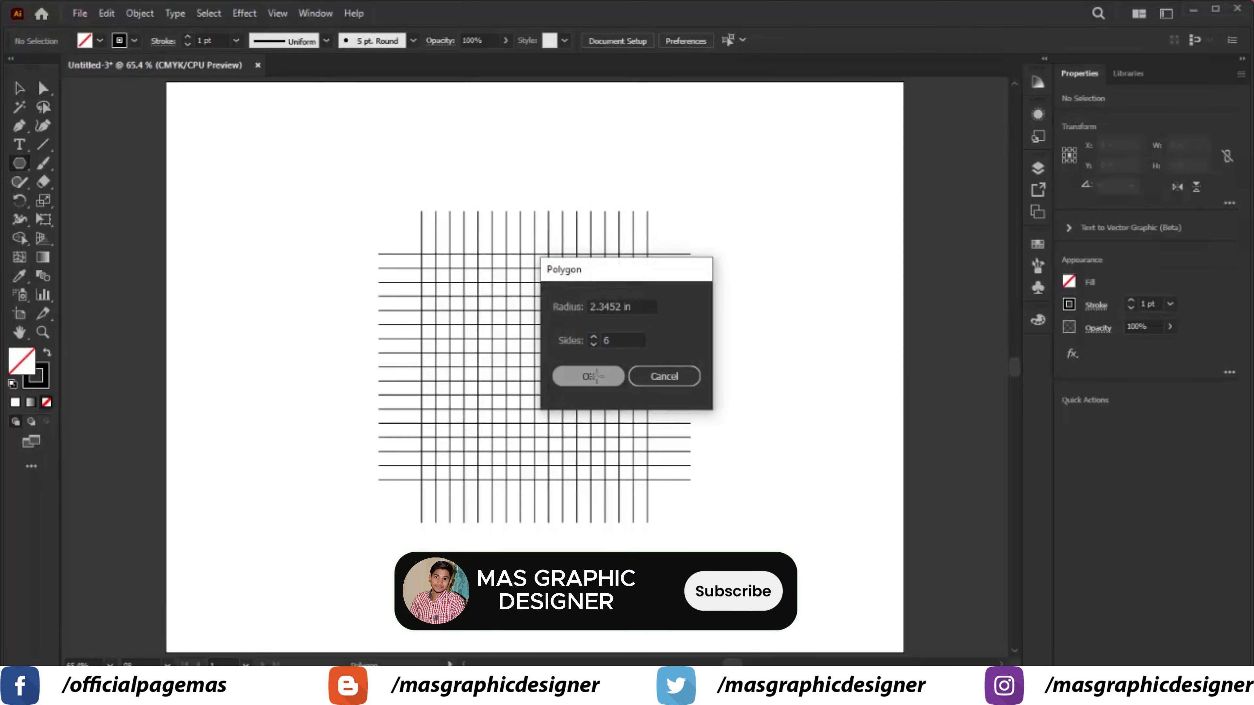
Shrink the hexagon to about 2.9 by 3.4 in and rotate it so points face up and down.
click(18, 88)
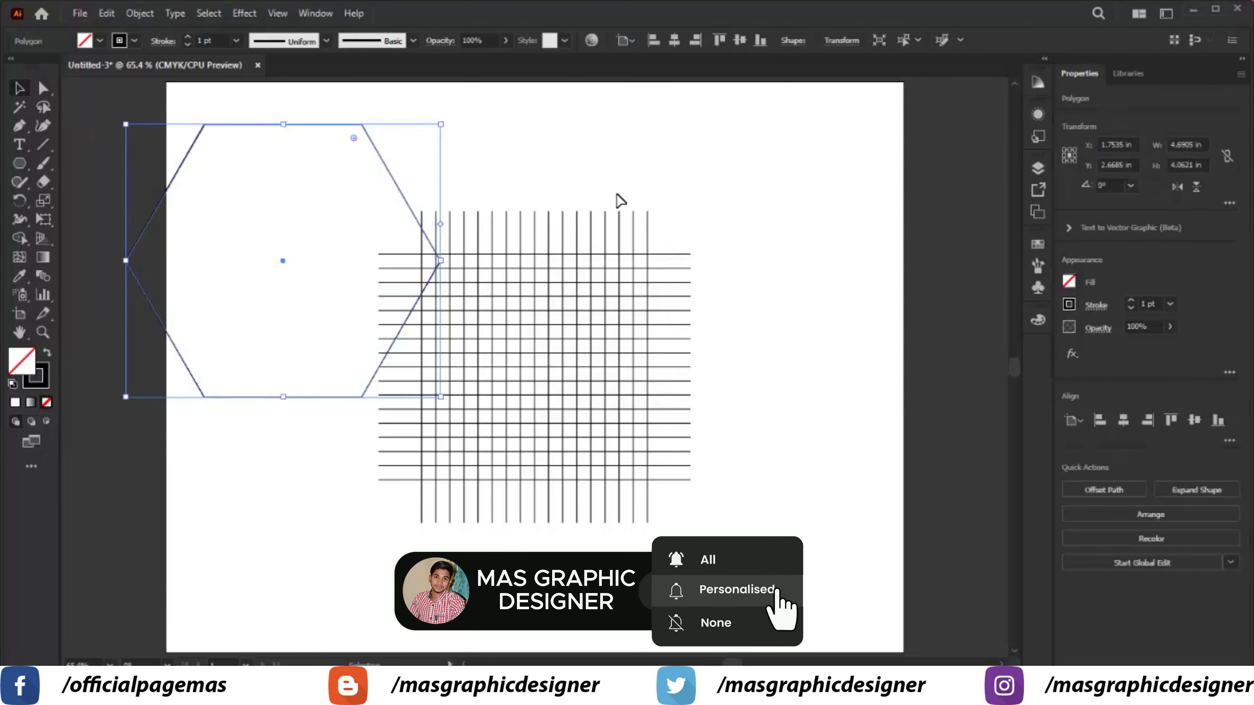
mouse_move(441, 124)
mouse_down()
mouse_move(397, 159)
mouse_move(355, 336)
mouse_up()
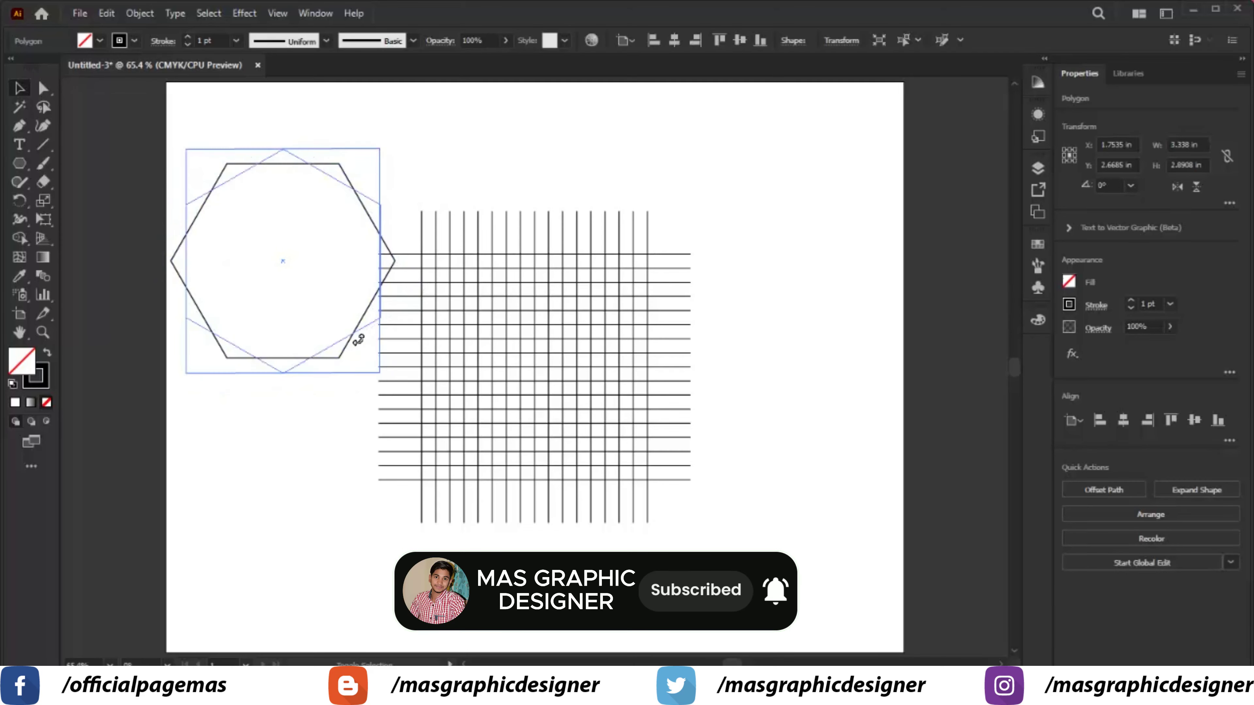
key(z)
mouse_move(143, 125)
mouse_down()
mouse_move(389, 390)
mouse_move(425, 450)
mouse_up()
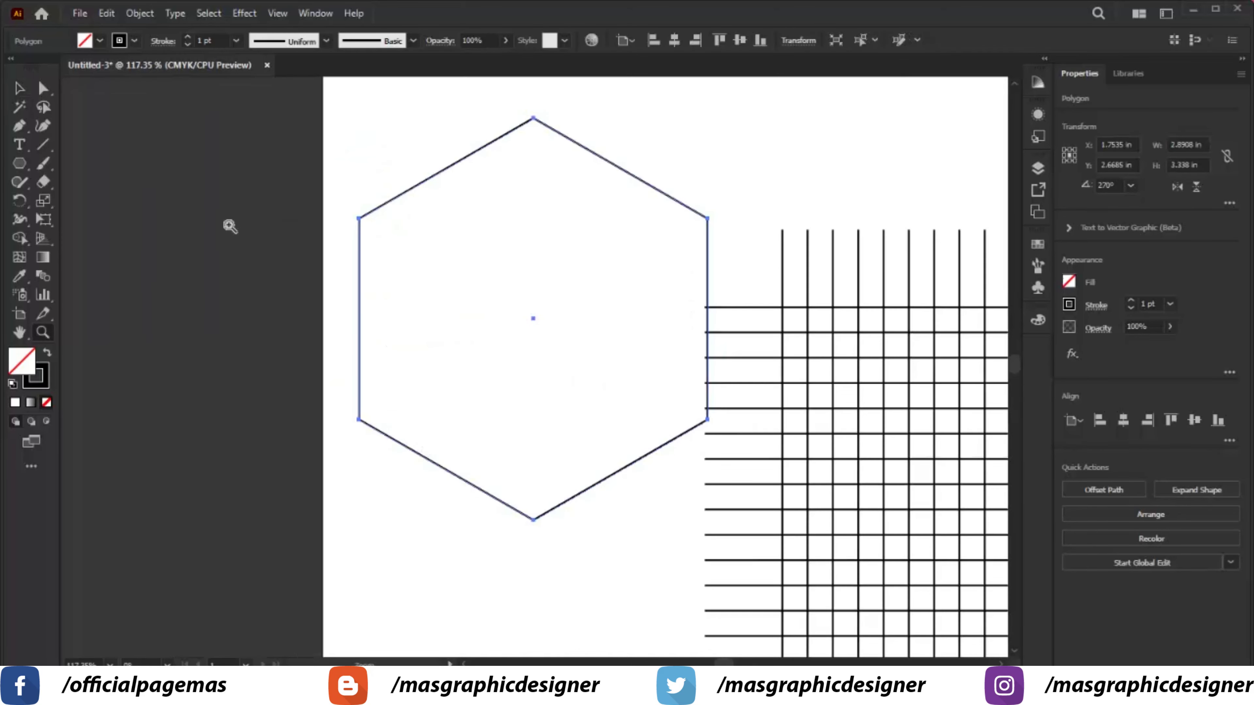
Drag the top anchor down to flatten the top and the bottom anchor lower into a long point.
click(43, 93)
drag(534, 119, 535, 220)
drag(622, 528, 605, 440)
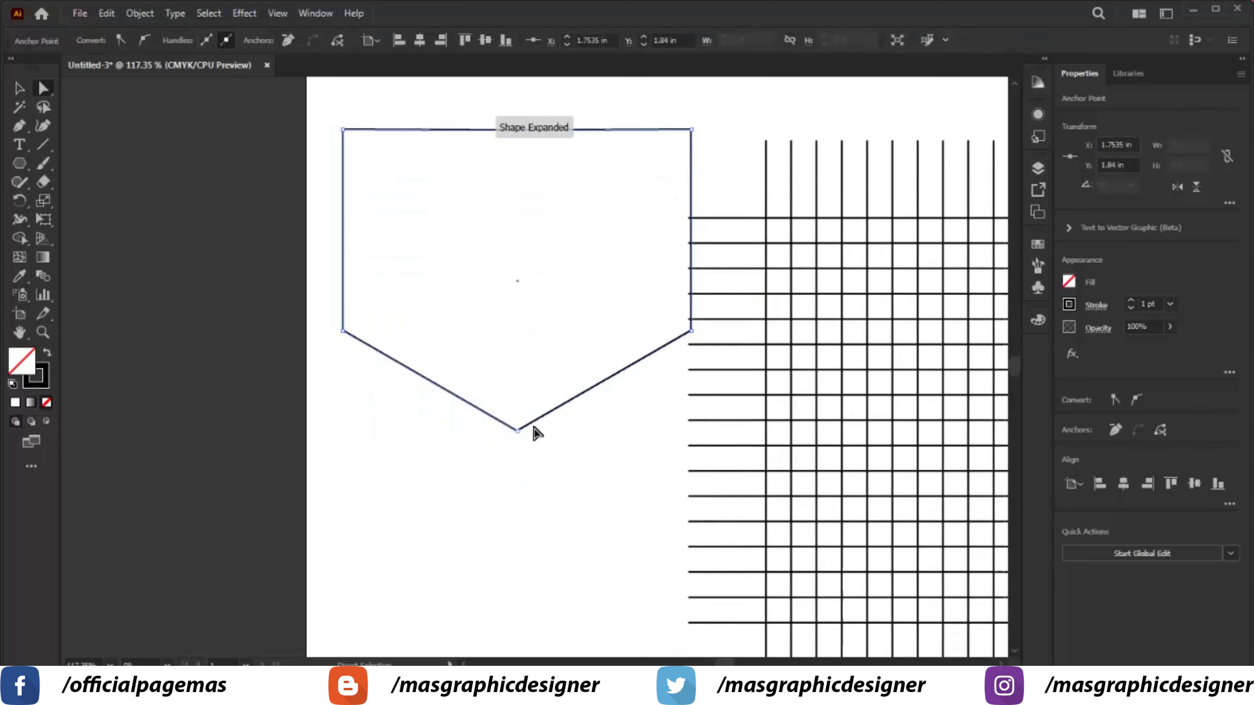
click(517, 431)
drag(517, 432, 517, 629)
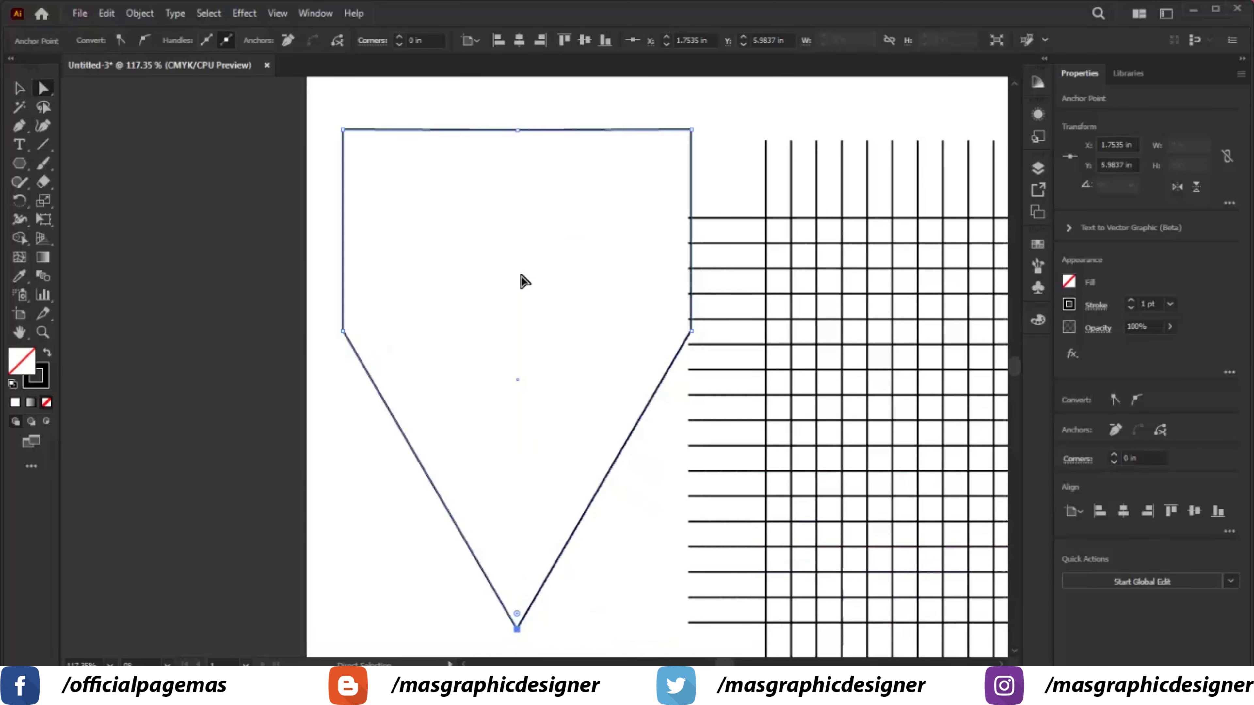
key(z)
key(ctrl+0)
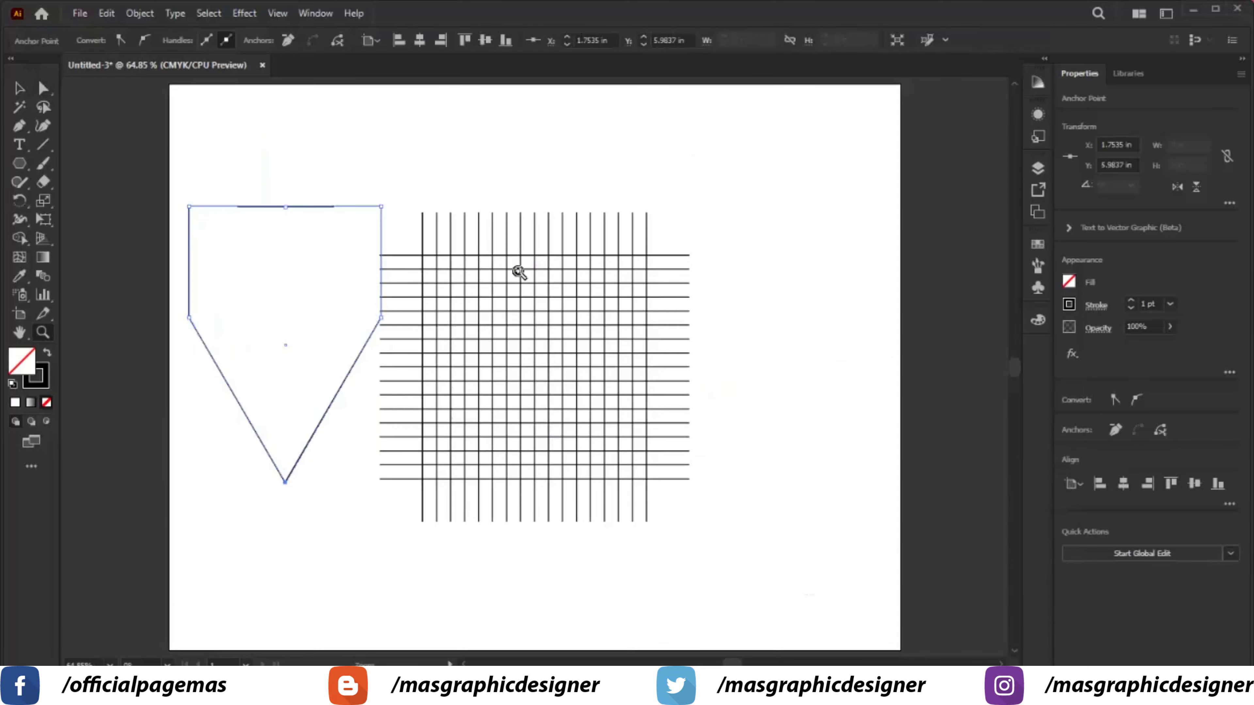
click(18, 88)
Shrink the pointed shape and zoom in on it over the grid.
click(325, 143)
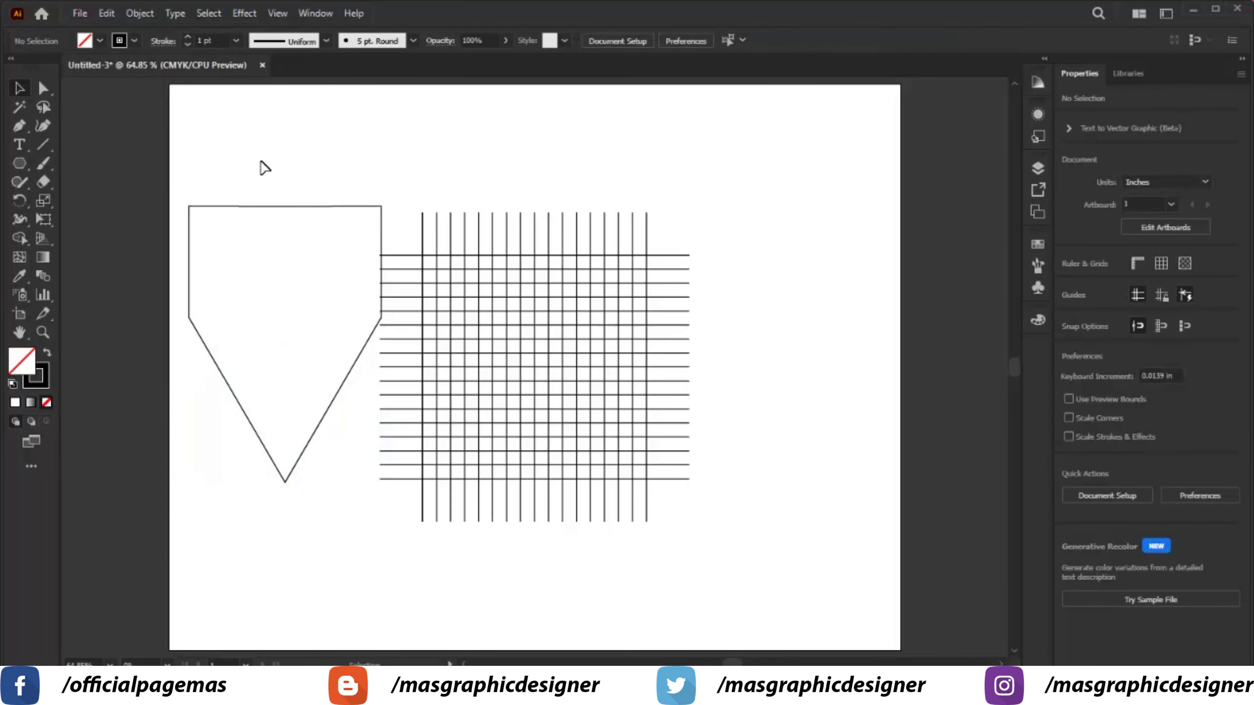
drag(260, 163, 332, 290)
mouse_move(381, 207)
mouse_down()
mouse_move(345, 259)
mouse_move(532, 263)
mouse_up()
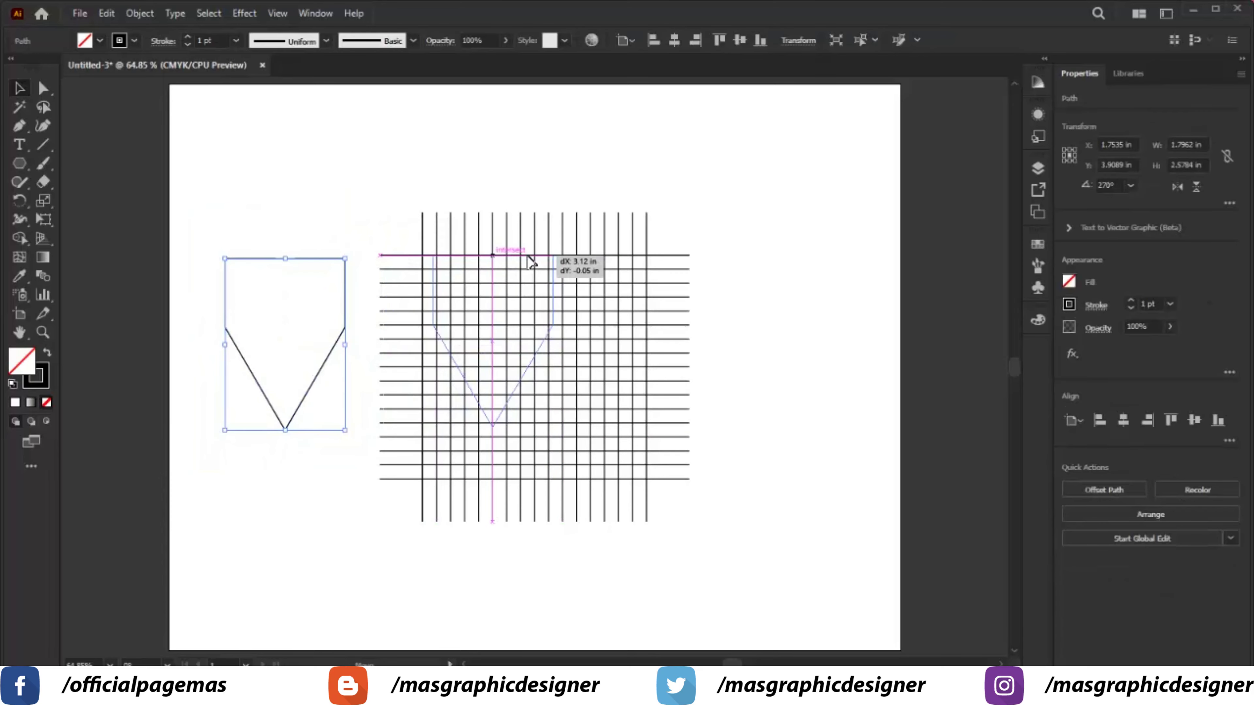
key(z)
drag(384, 216, 773, 565)
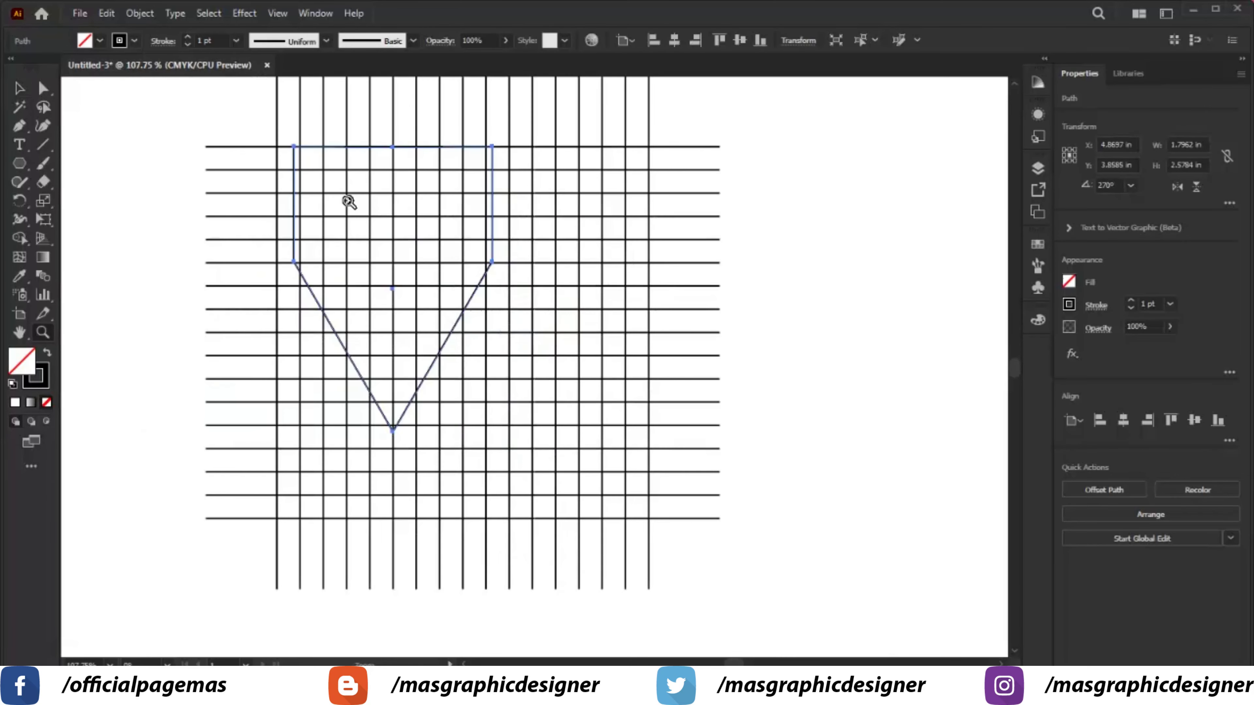
drag(648, 477, 742, 581)
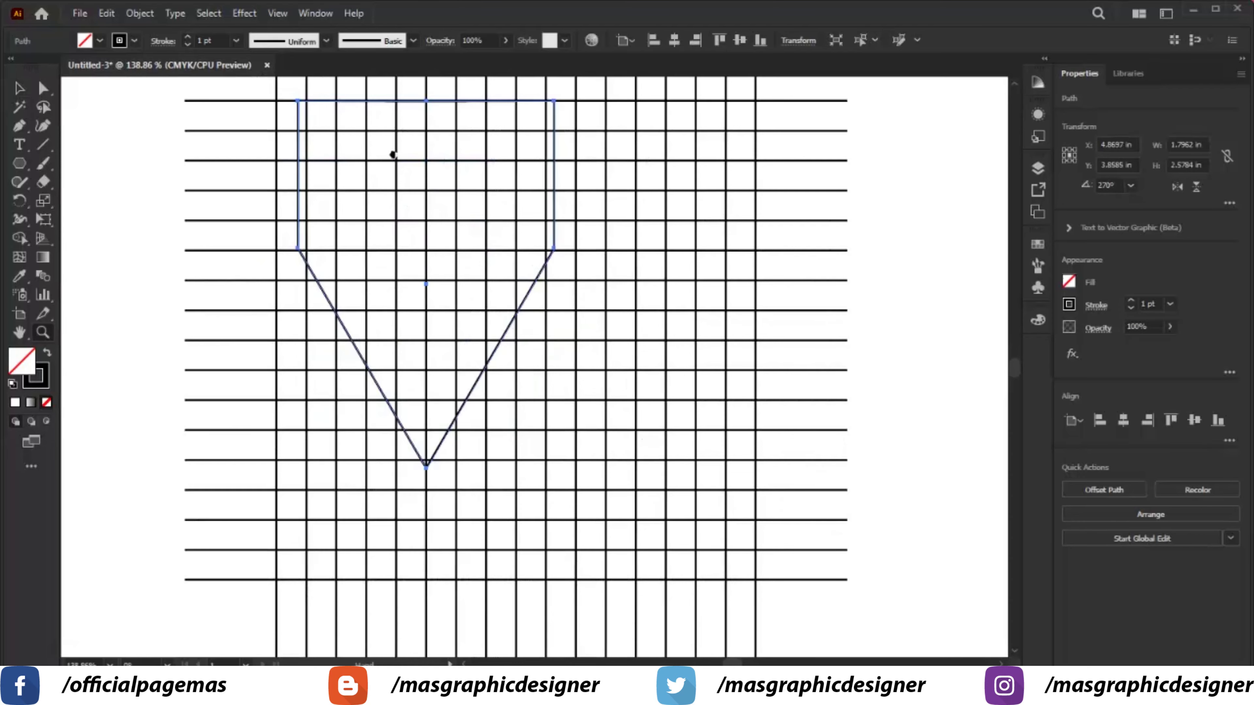
scroll(393, 154, up, 2)
Enlarge the shape to about 2.94 by 3.36 in, snapping its left and right sides to grid lines.
click(20, 88)
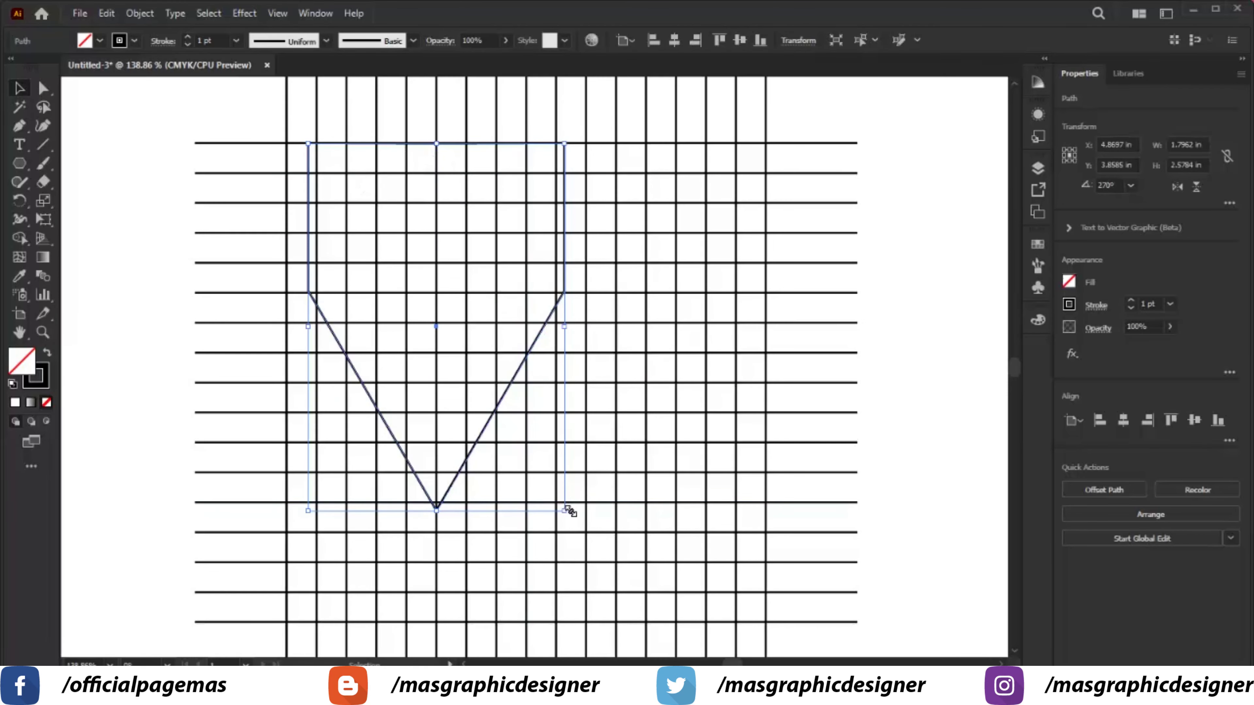
drag(565, 509, 743, 619)
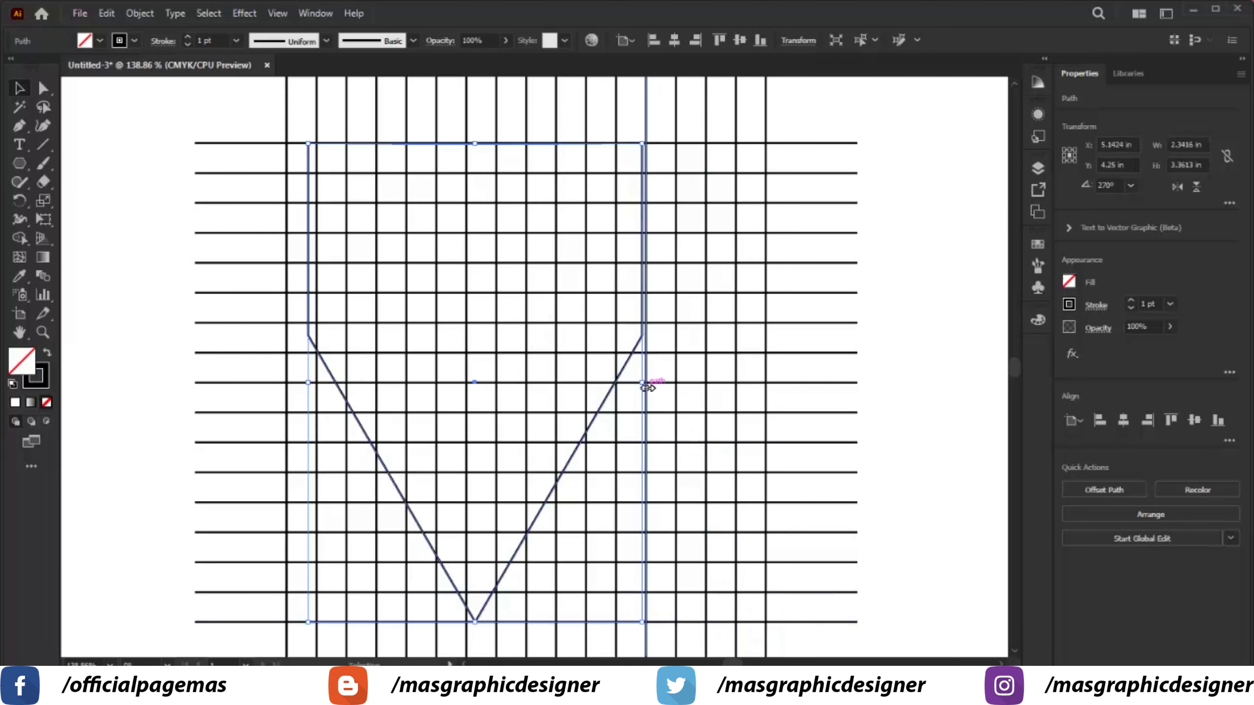
drag(646, 388, 733, 400)
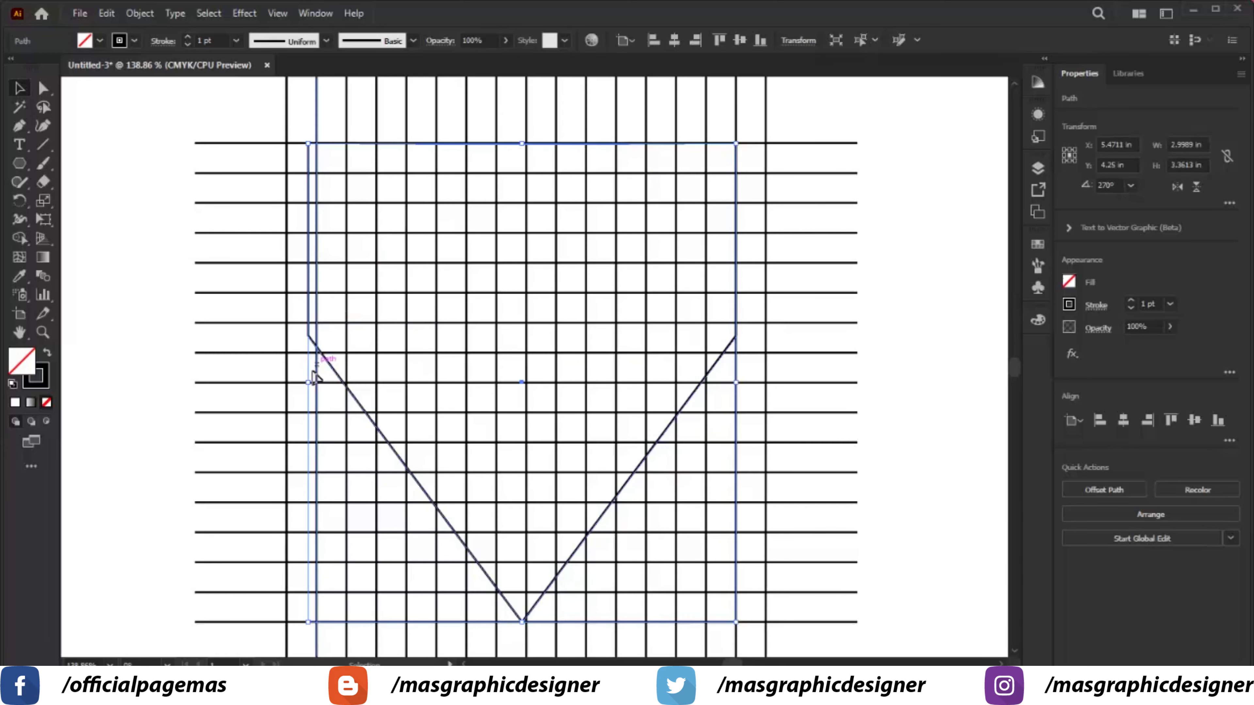
drag(308, 382, 319, 390)
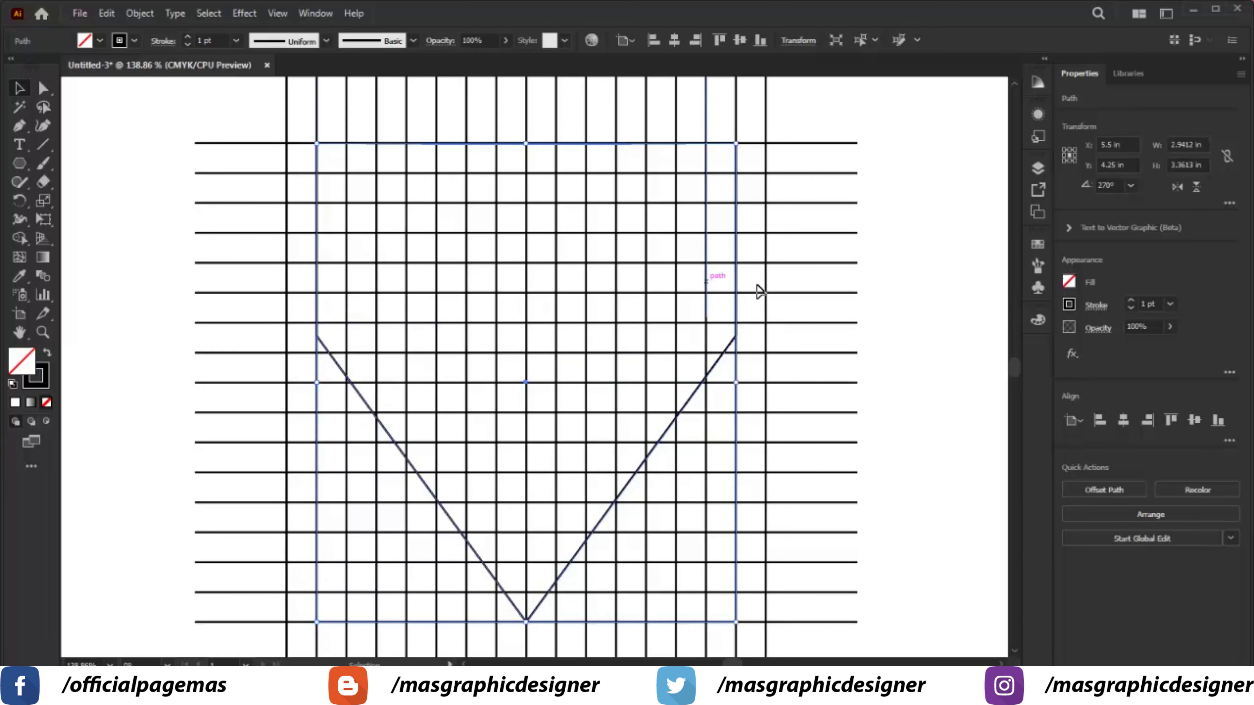
click(893, 258)
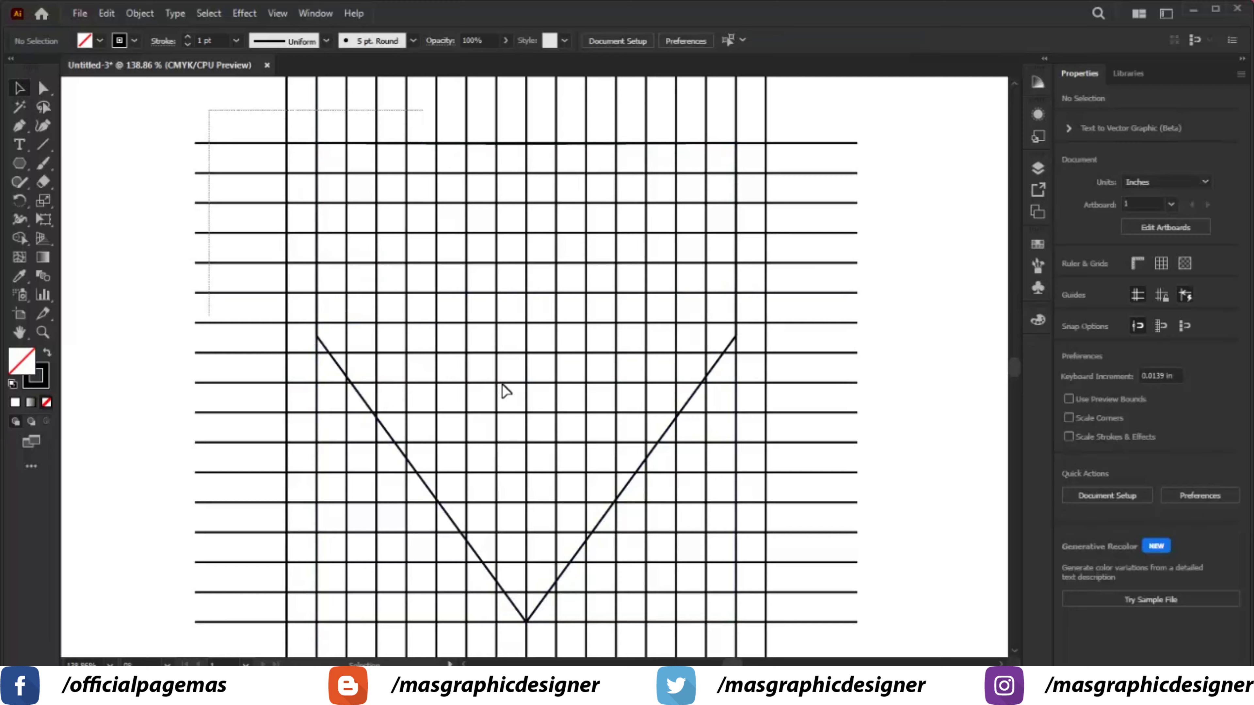
With Shape Builder, black fill and no stroke, merge grid cells into the A's stems and top bar.
drag(504, 391, 891, 583)
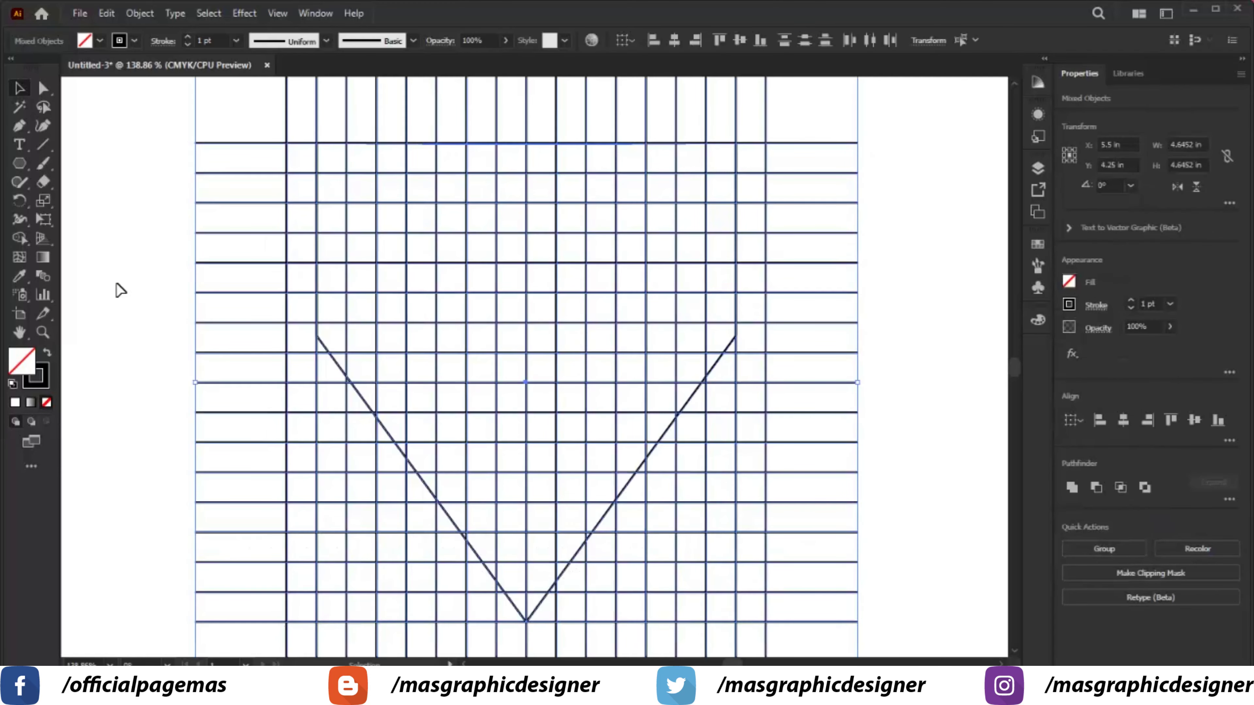
key(shift+m)
click(47, 354)
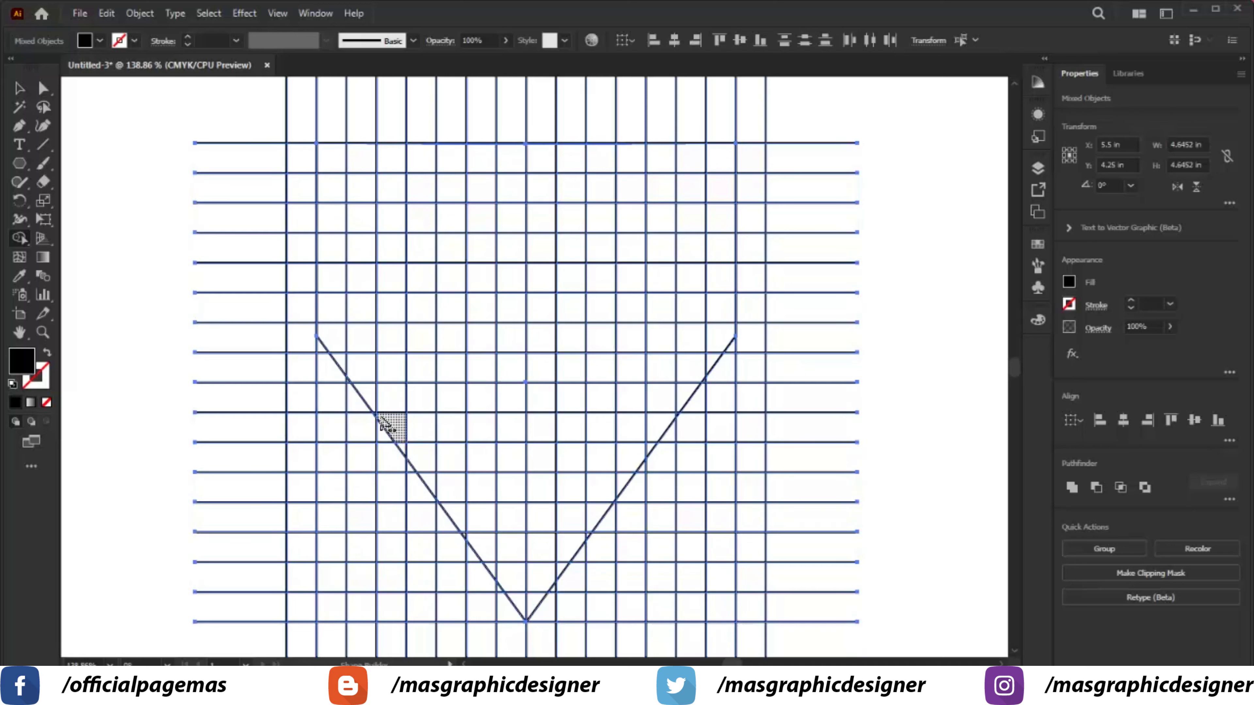
drag(373, 406, 371, 220)
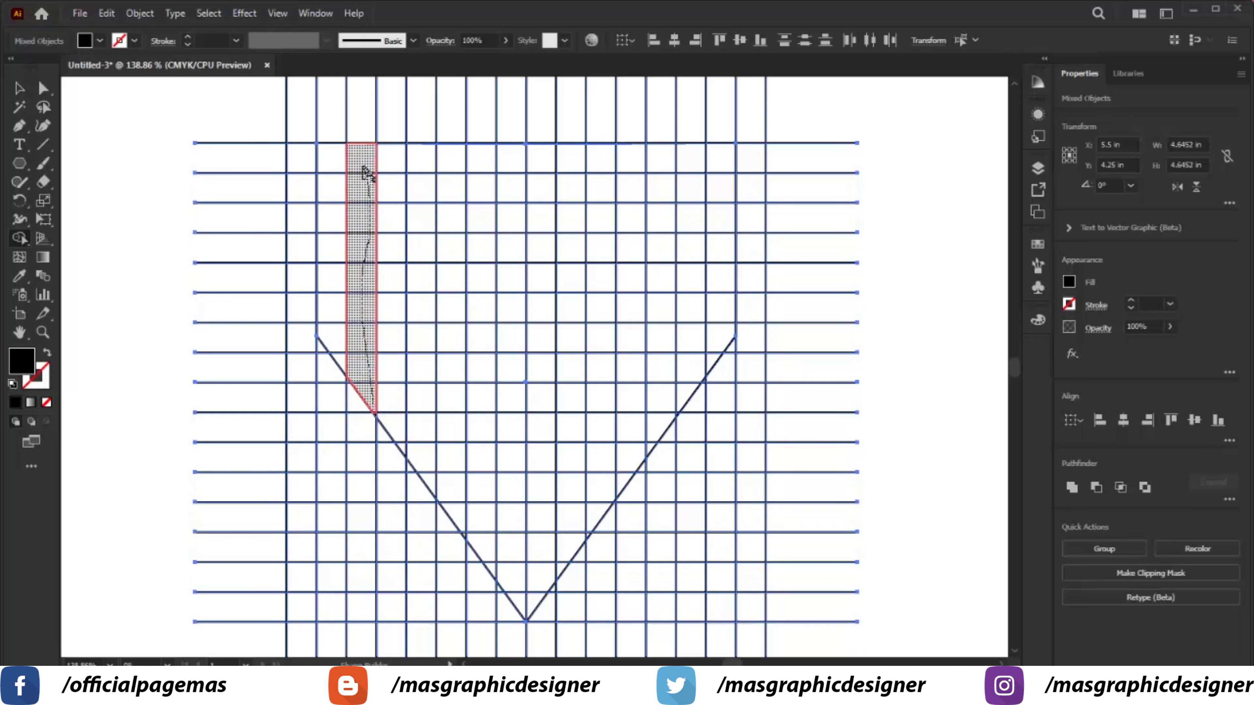
drag(368, 173, 492, 380)
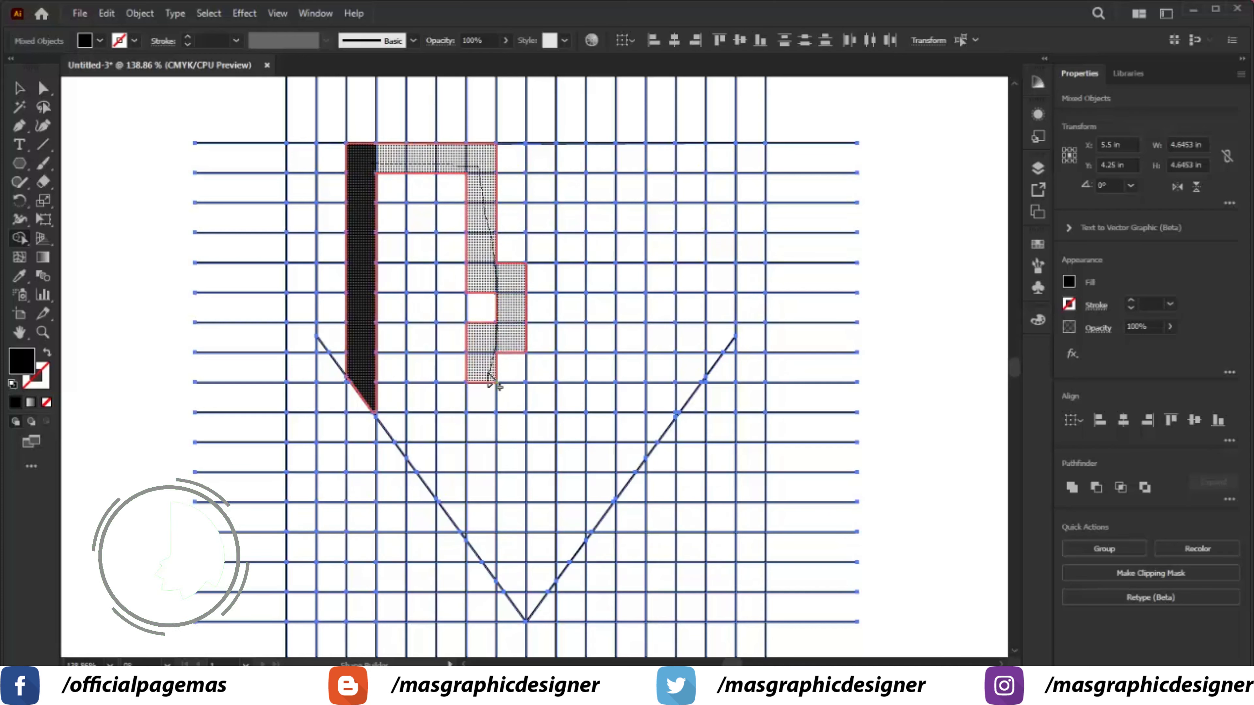
mouse_move(364, 160)
mouse_down()
mouse_move(486, 165)
mouse_move(476, 420)
mouse_move(490, 513)
mouse_up()
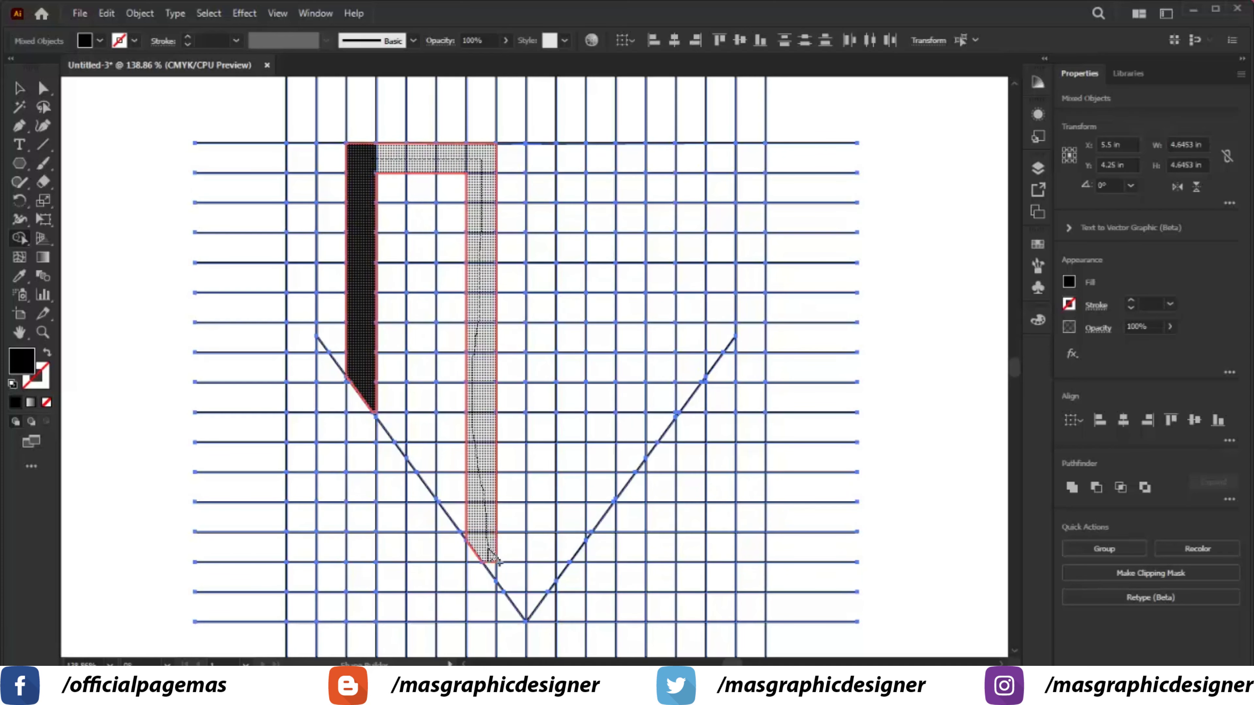
drag(553, 284, 556, 277)
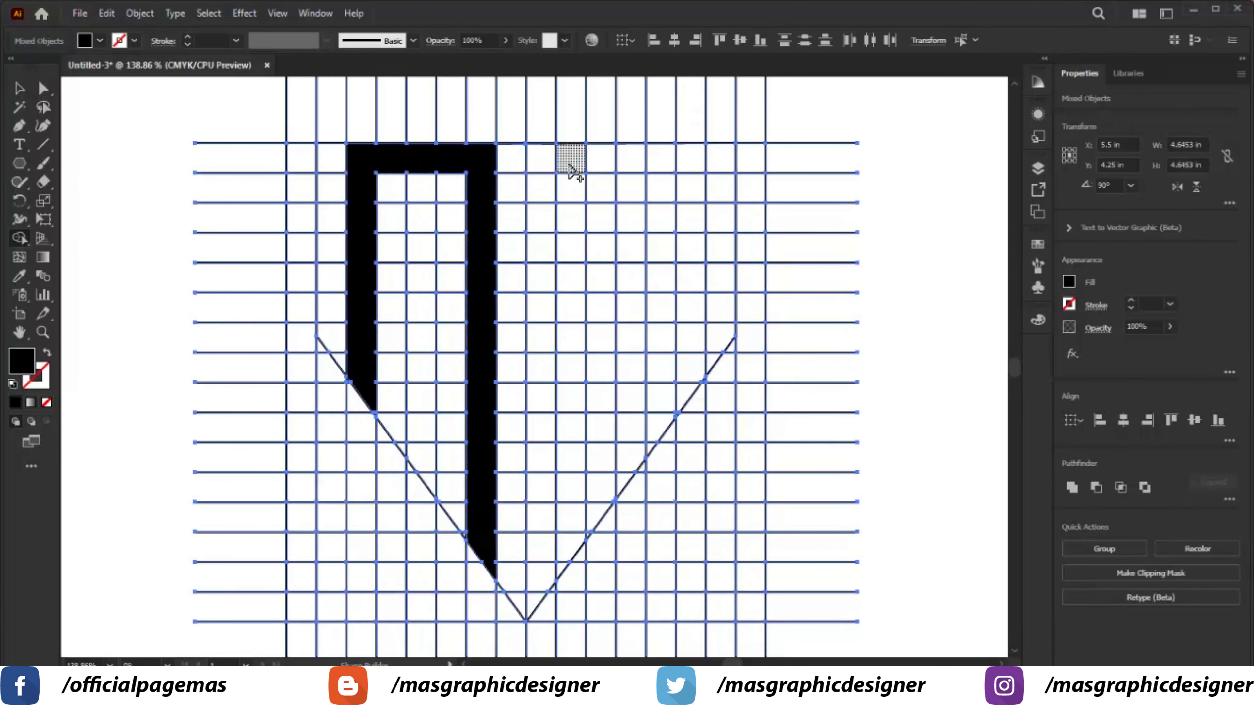
Merge cells into the H's stems down to the diagonal and the crossbars of both letters.
mouse_move(569, 166)
mouse_down()
mouse_move(580, 274)
mouse_move(565, 568)
mouse_up()
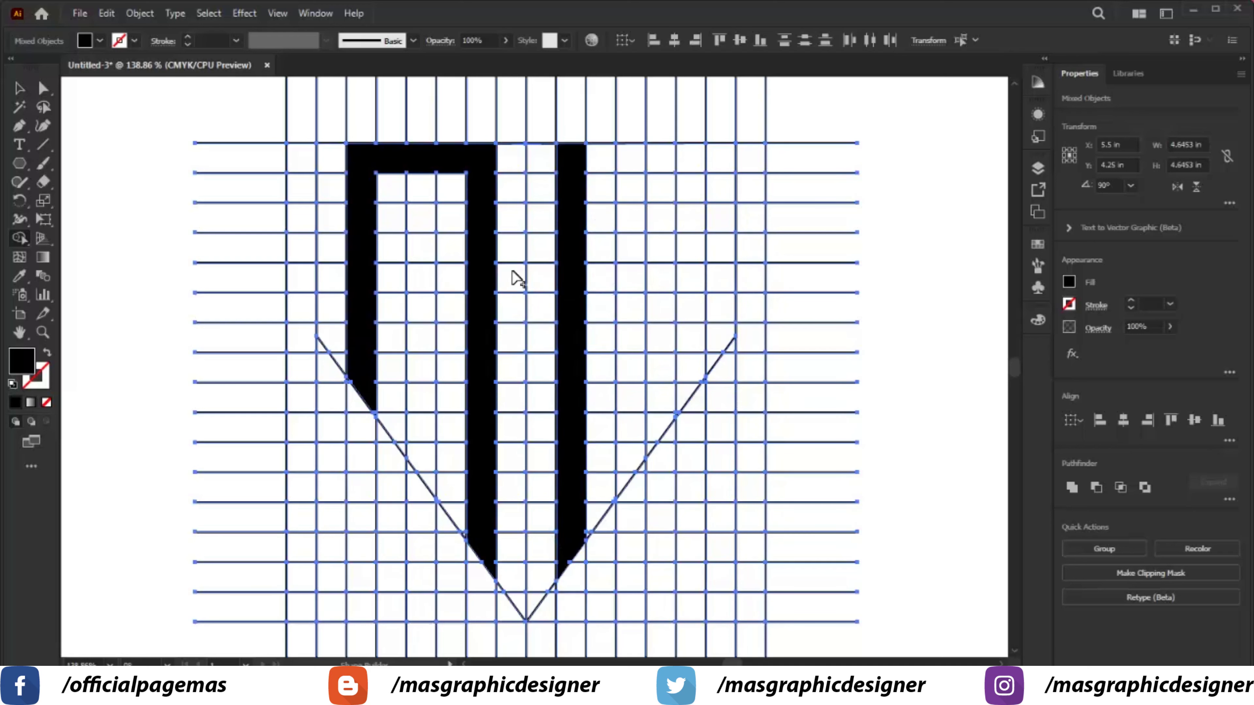
drag(379, 280, 477, 289)
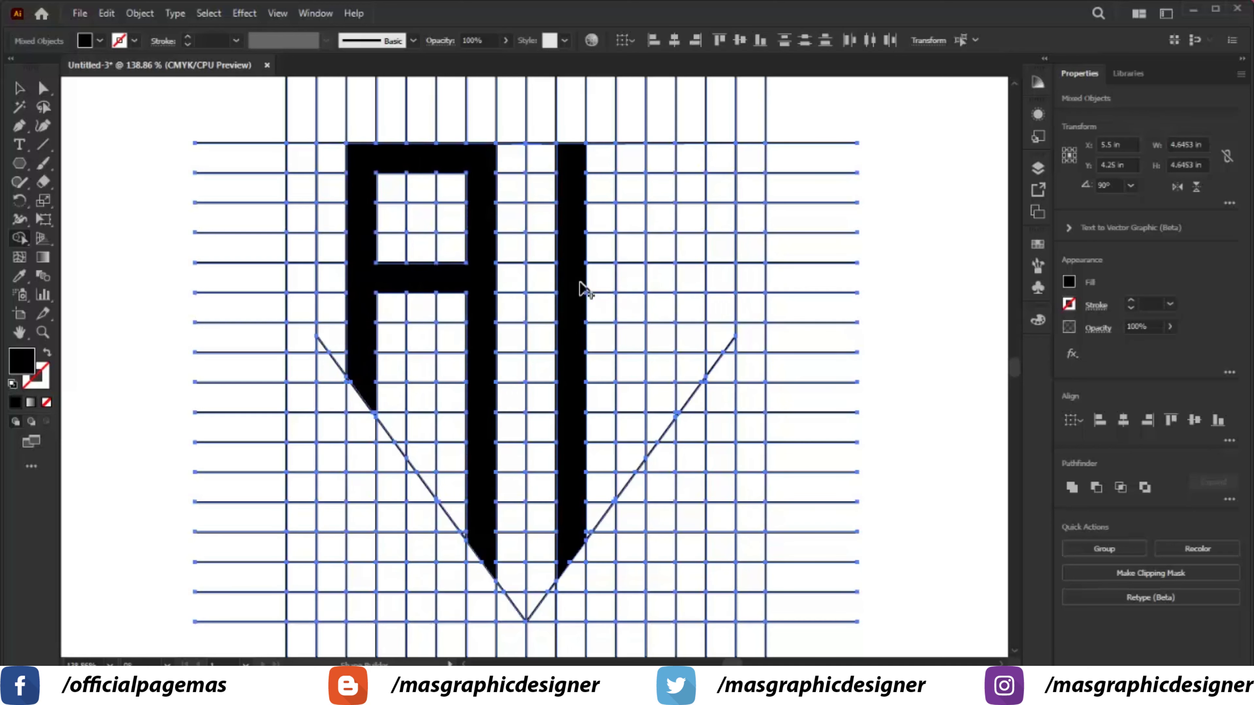
drag(575, 283, 689, 288)
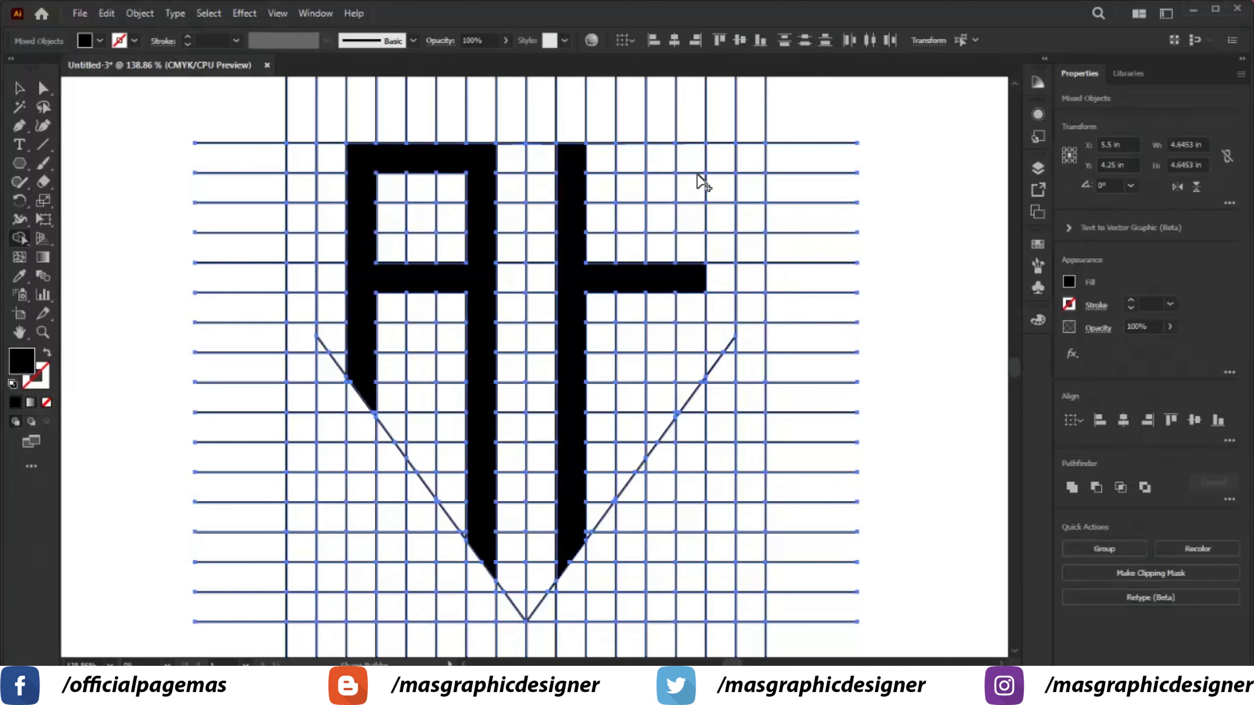
drag(695, 196, 693, 393)
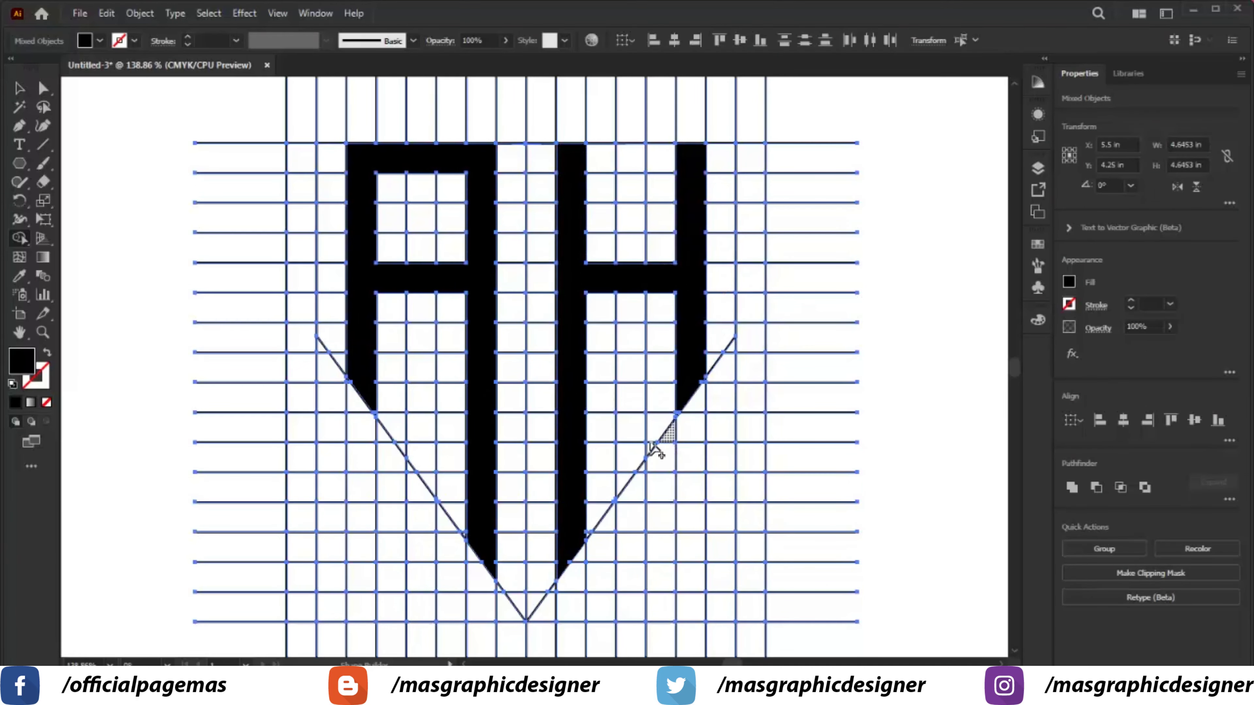
key(z)
drag(341, 374, 452, 474)
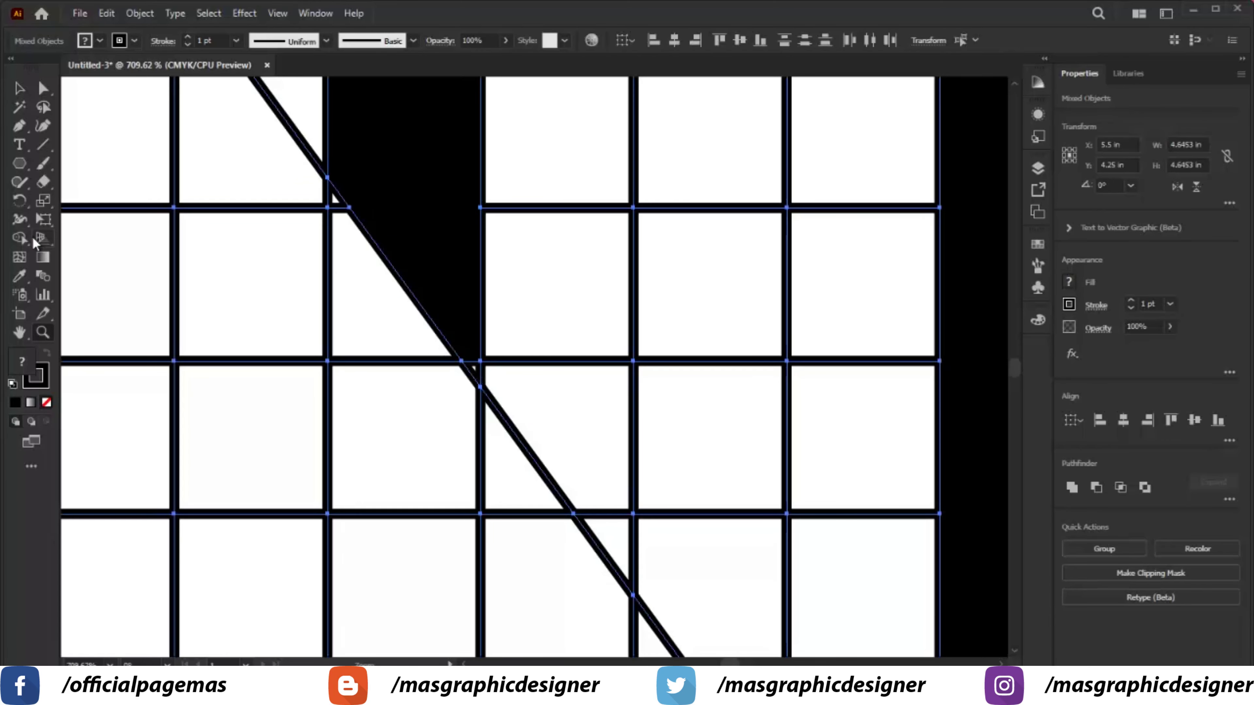
click(19, 240)
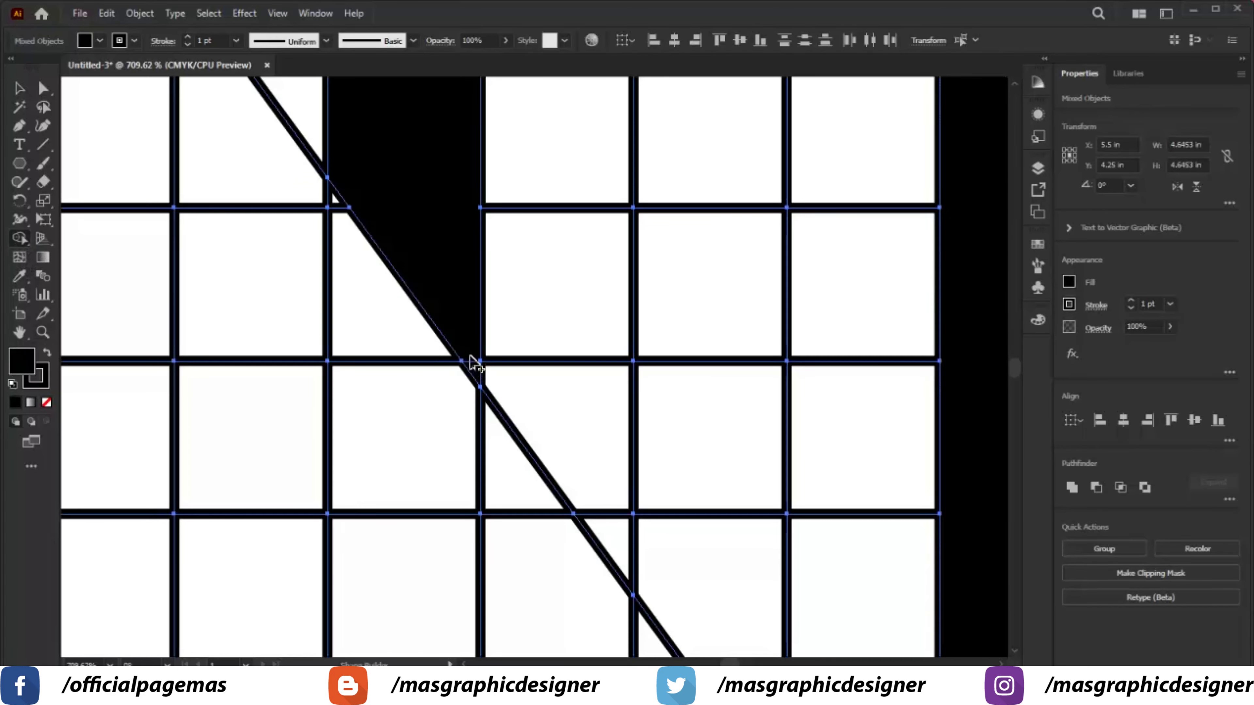
drag(664, 444, 481, 247)
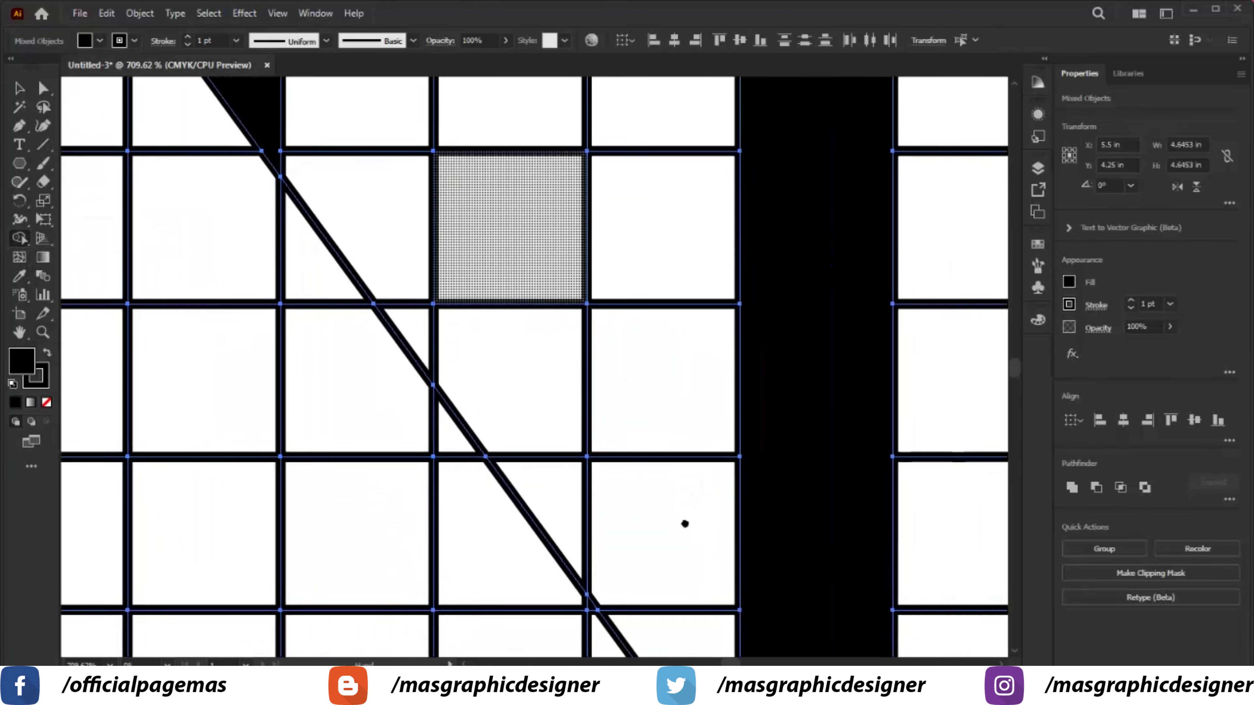
mouse_move(682, 520)
mouse_down()
mouse_move(621, 562)
mouse_move(532, 322)
mouse_up()
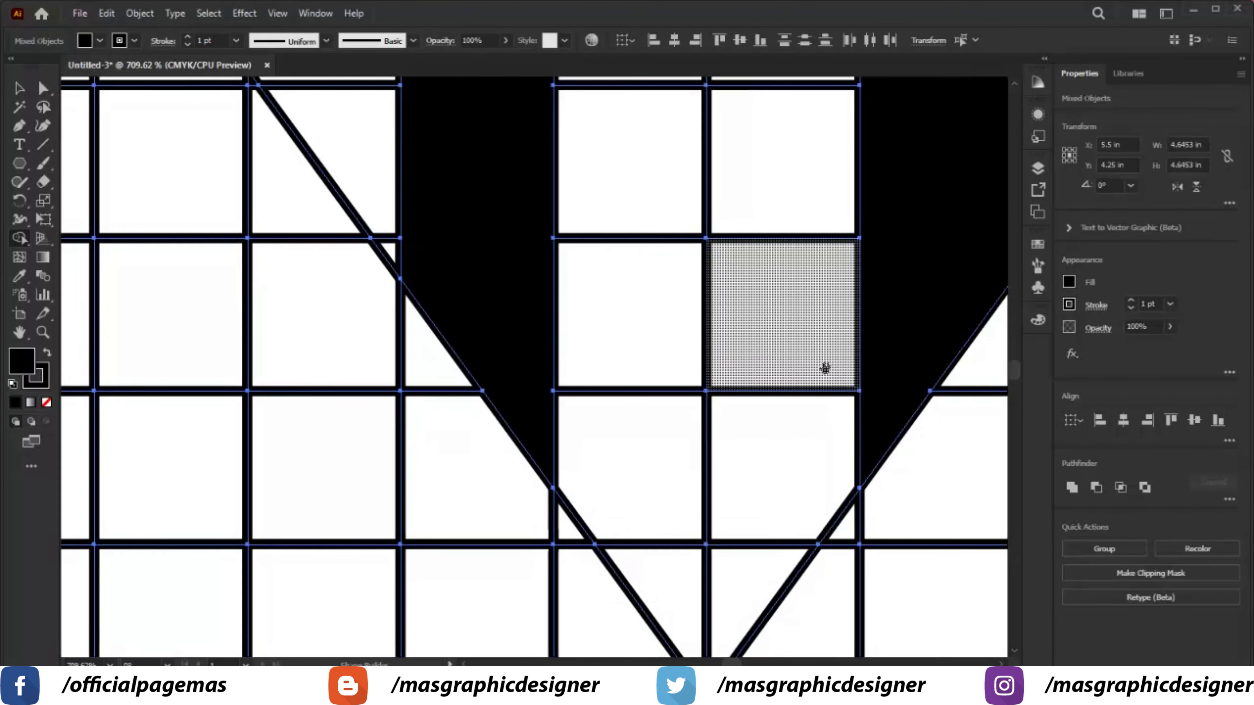
drag(367, 364, 398, 419)
mouse_move(658, 288)
mouse_down()
mouse_move(699, 232)
mouse_move(568, 524)
mouse_move(638, 506)
mouse_up()
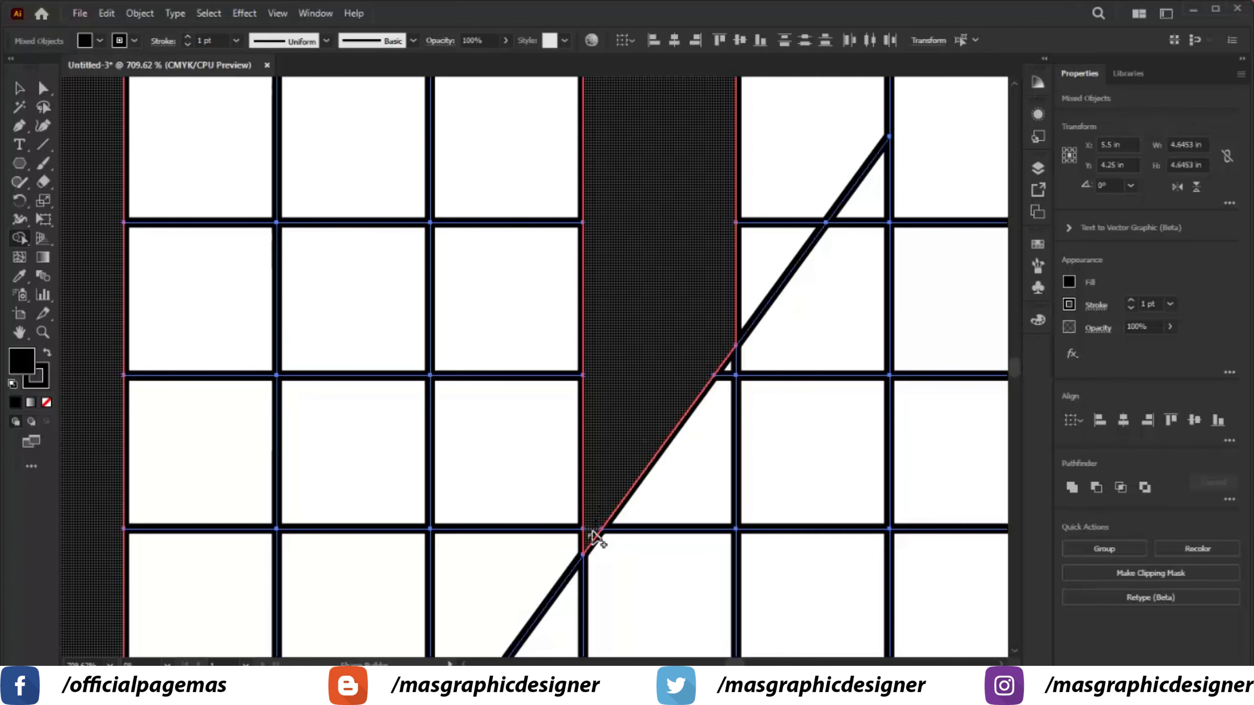
key(ctrl+0)
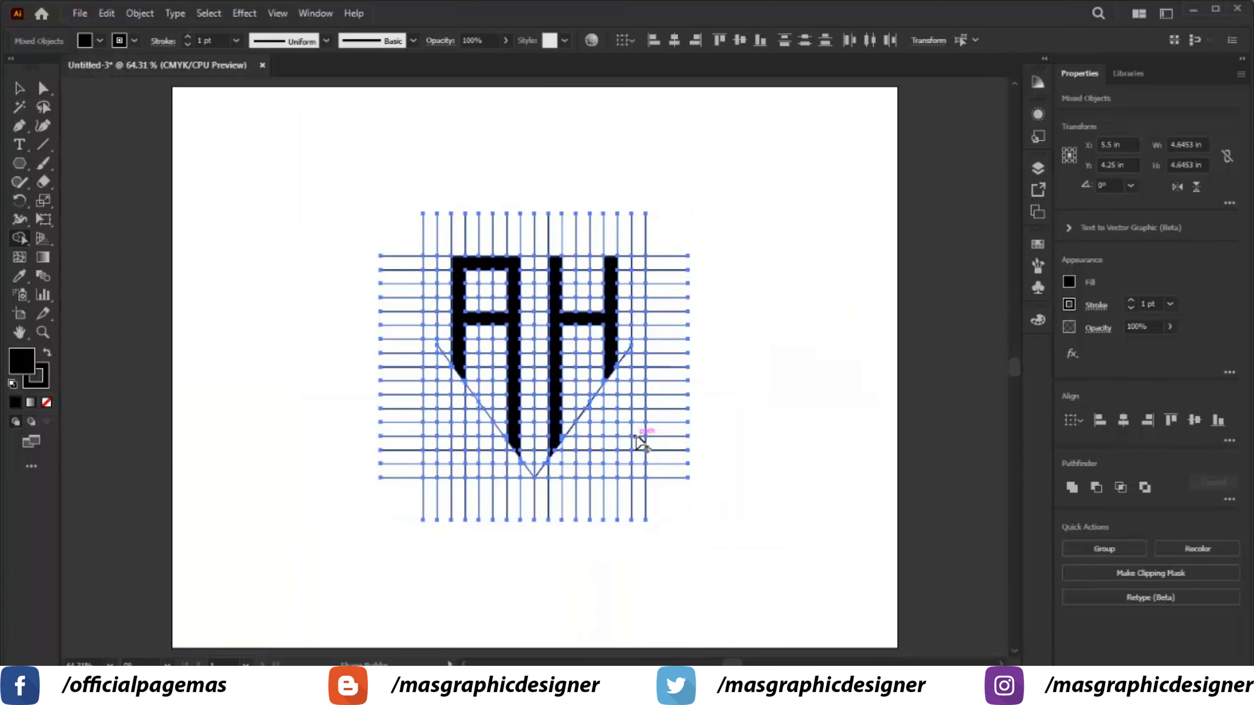
key(z)
drag(393, 241, 711, 476)
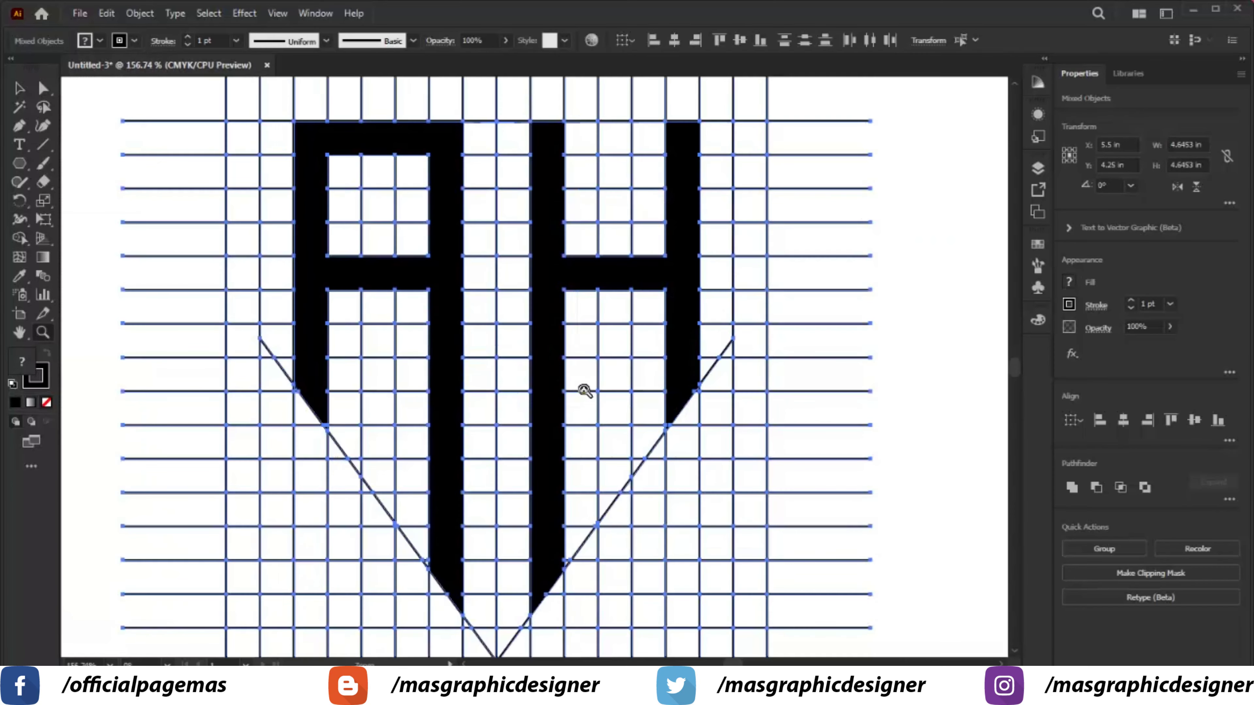
key(v)
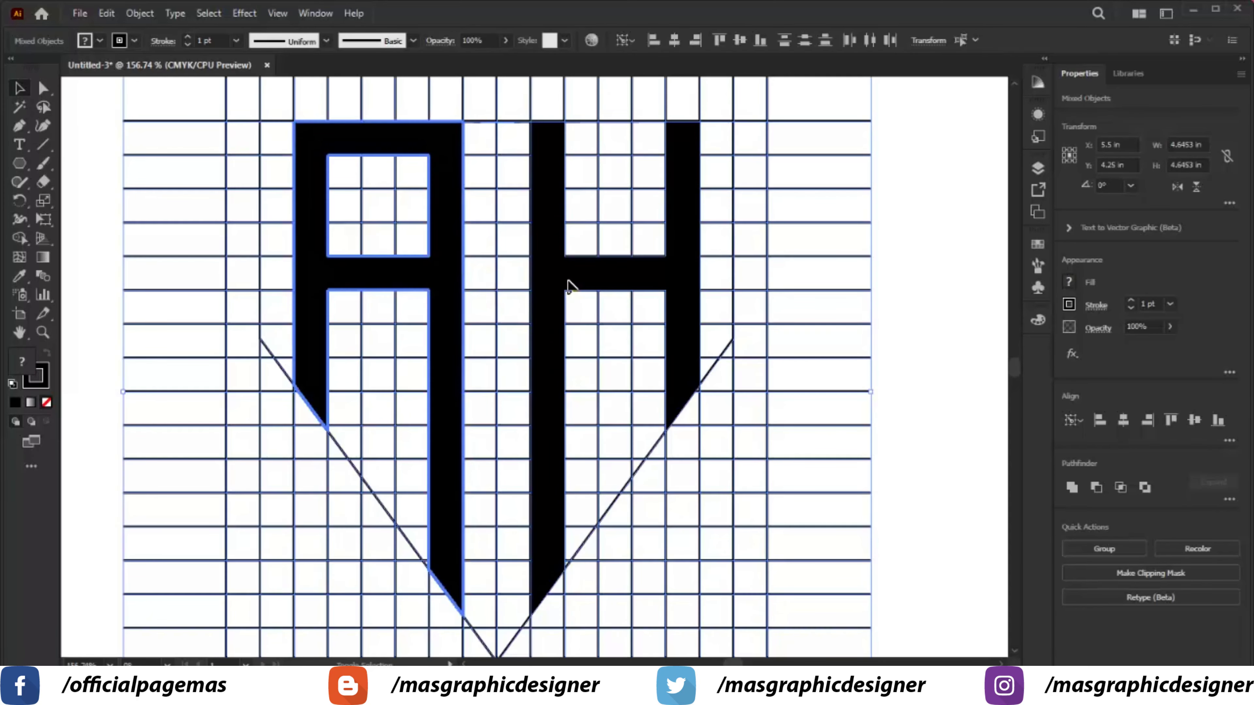
Select the A and H letters and cut them.
click(985, 299)
click(548, 284)
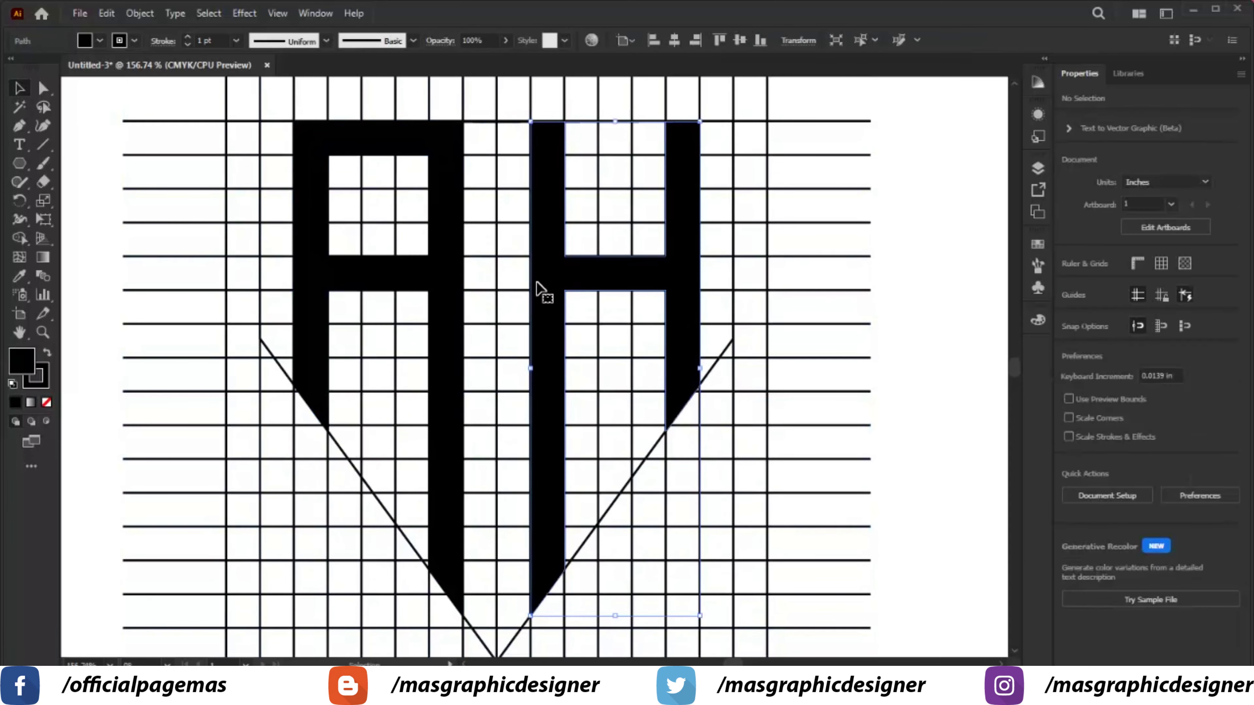
shift+click(448, 274)
right_click(449, 275)
click(484, 284)
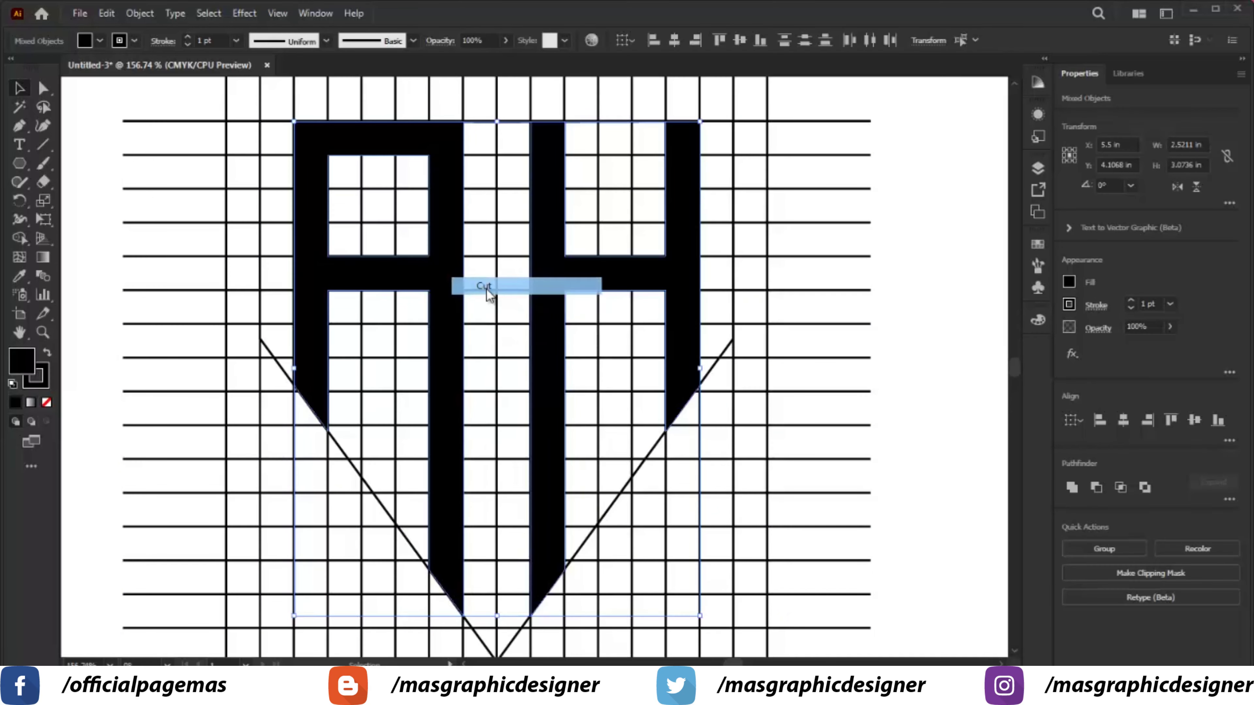
Delete the grid and guide lines, then paste the letters back in place and select them.
key(ctrl+0)
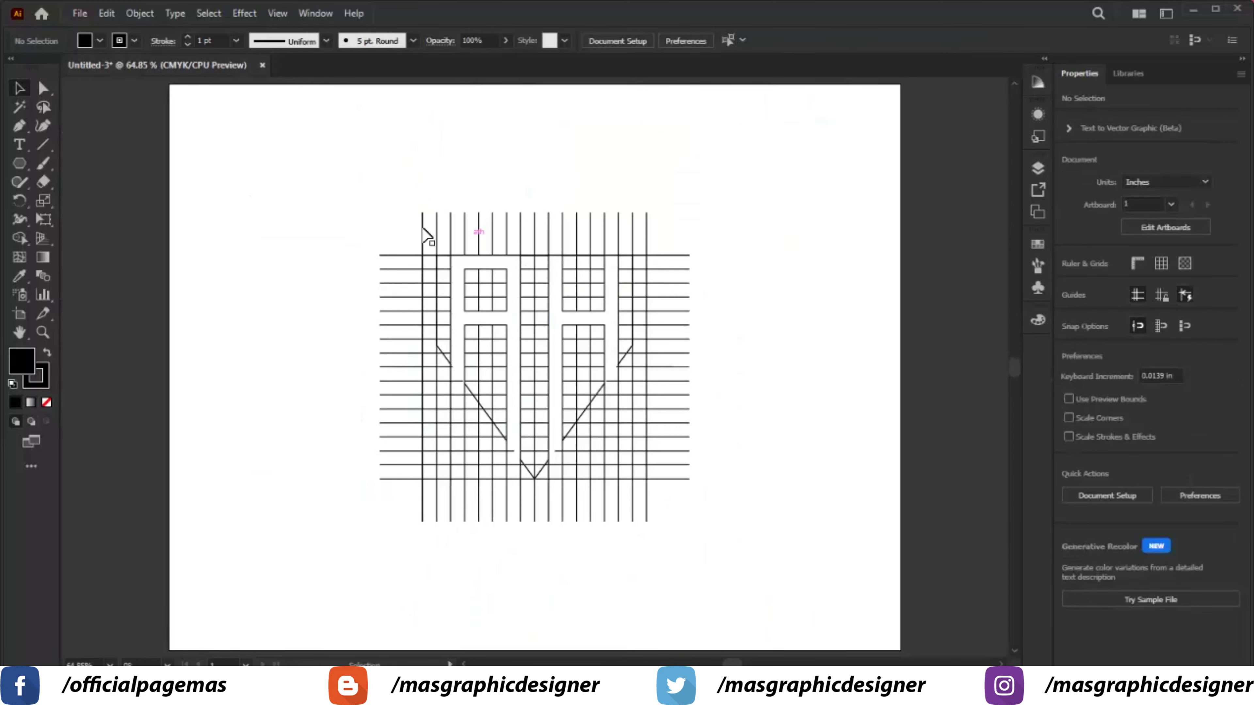
drag(323, 152, 834, 588)
key(Delete)
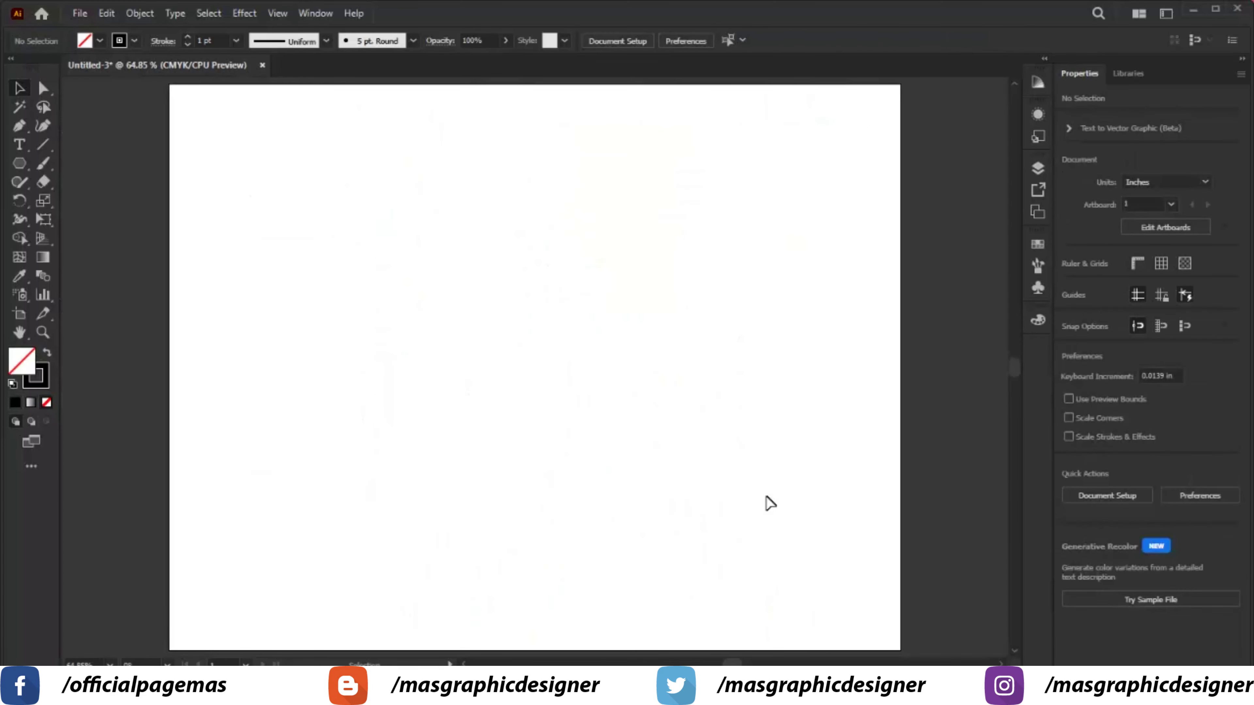
right_click(414, 218)
mouse_move(480, 273)
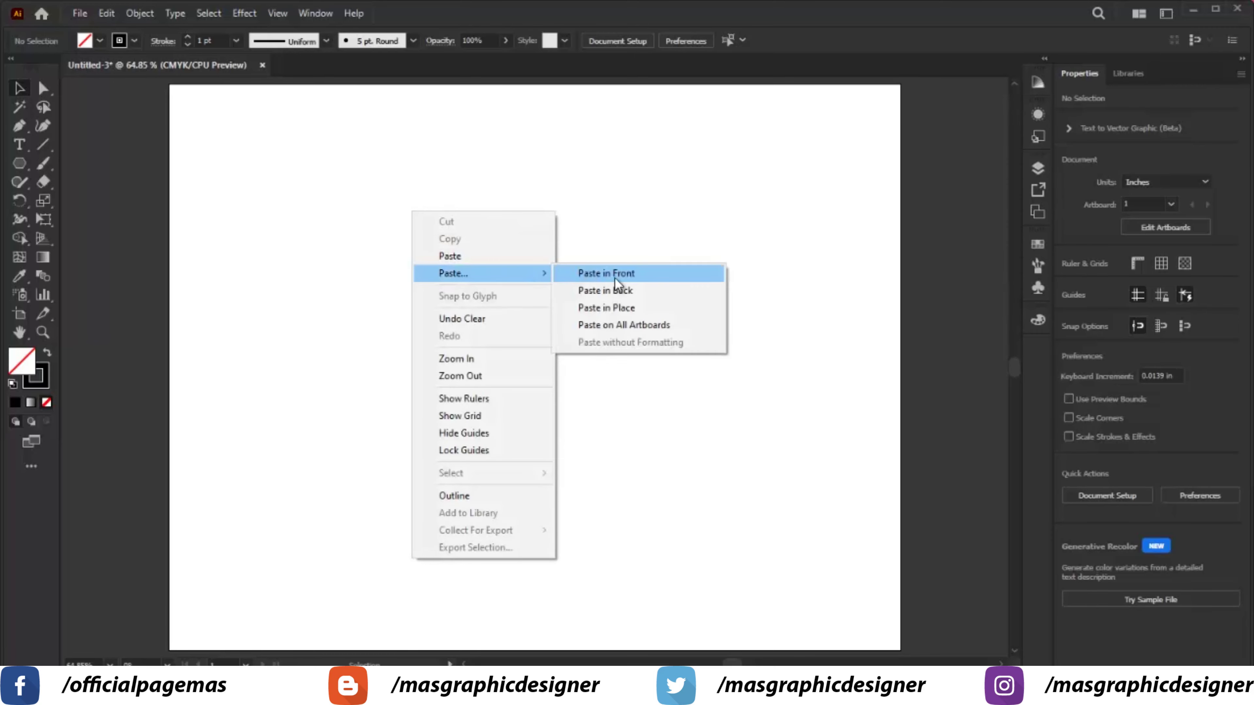
click(646, 307)
drag(363, 216, 715, 598)
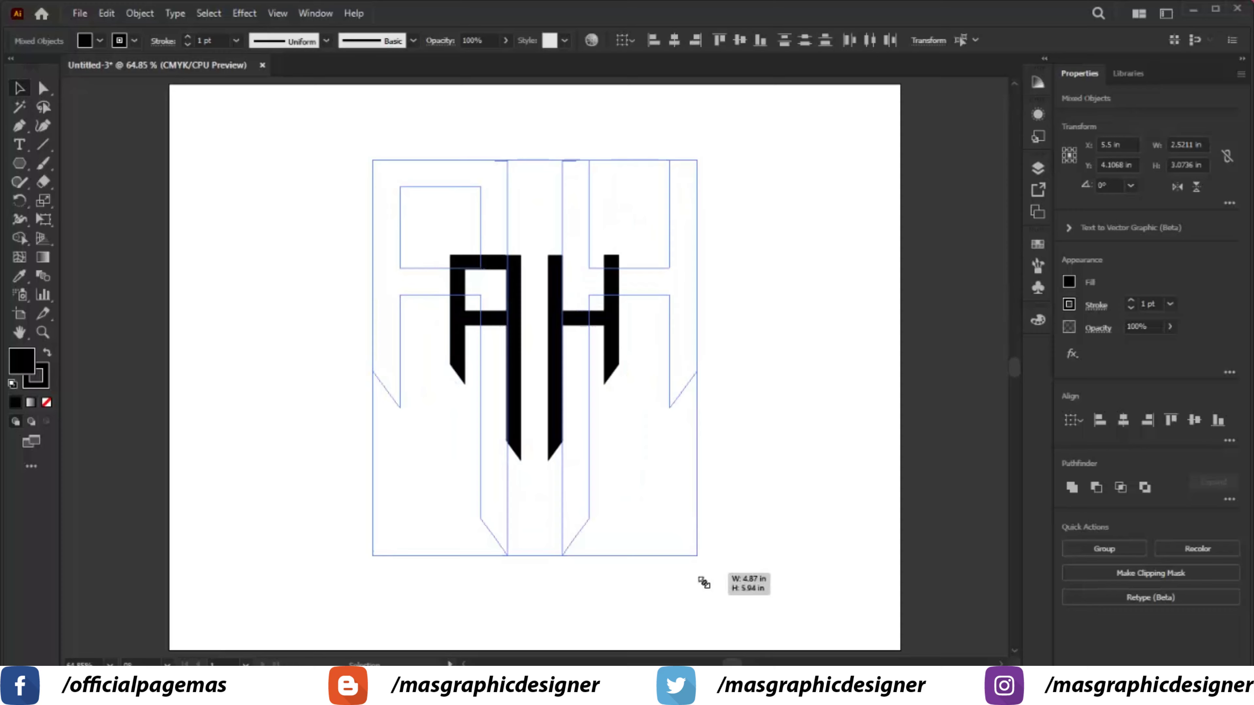
Move the H closer to the A and group the two letters.
click(282, 189)
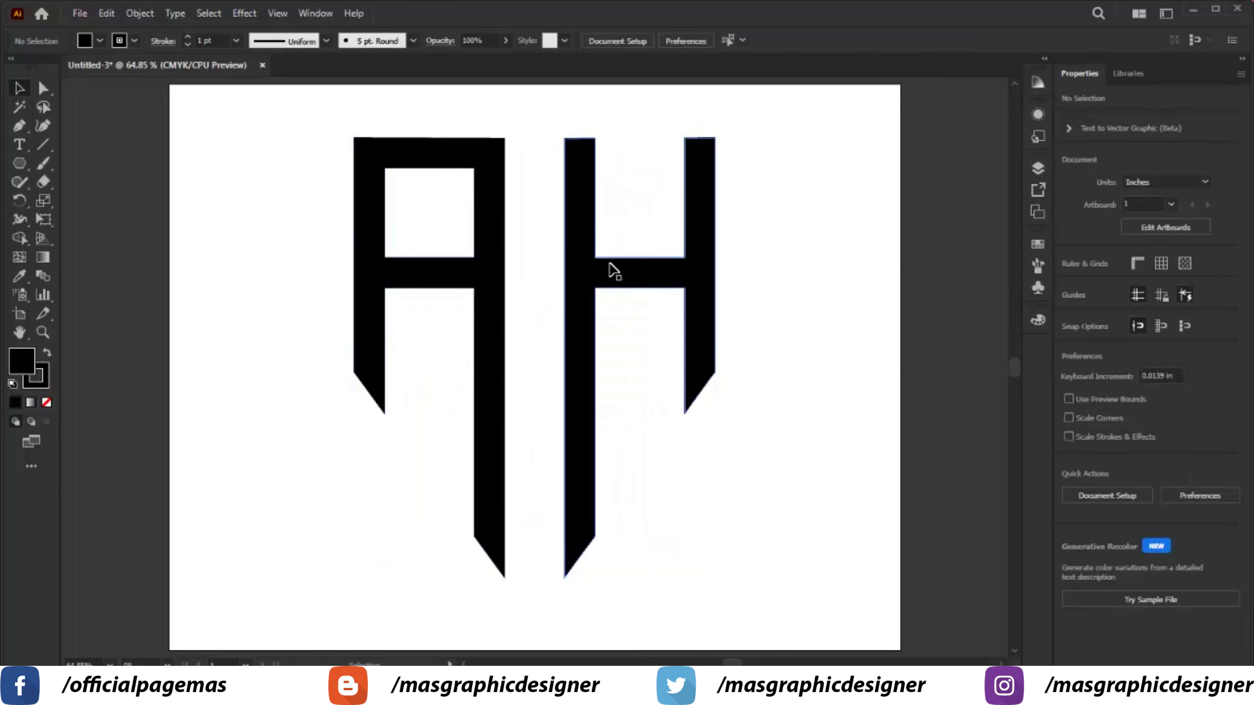
drag(601, 272, 564, 272)
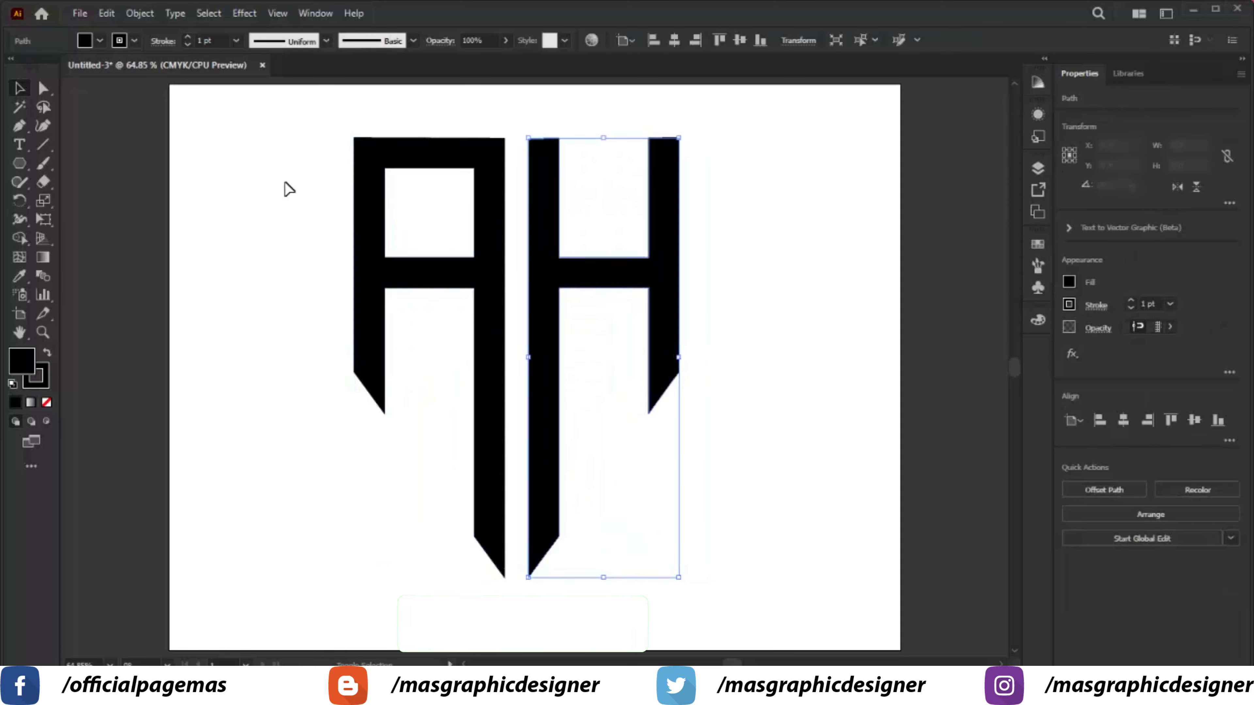
drag(232, 133, 733, 636)
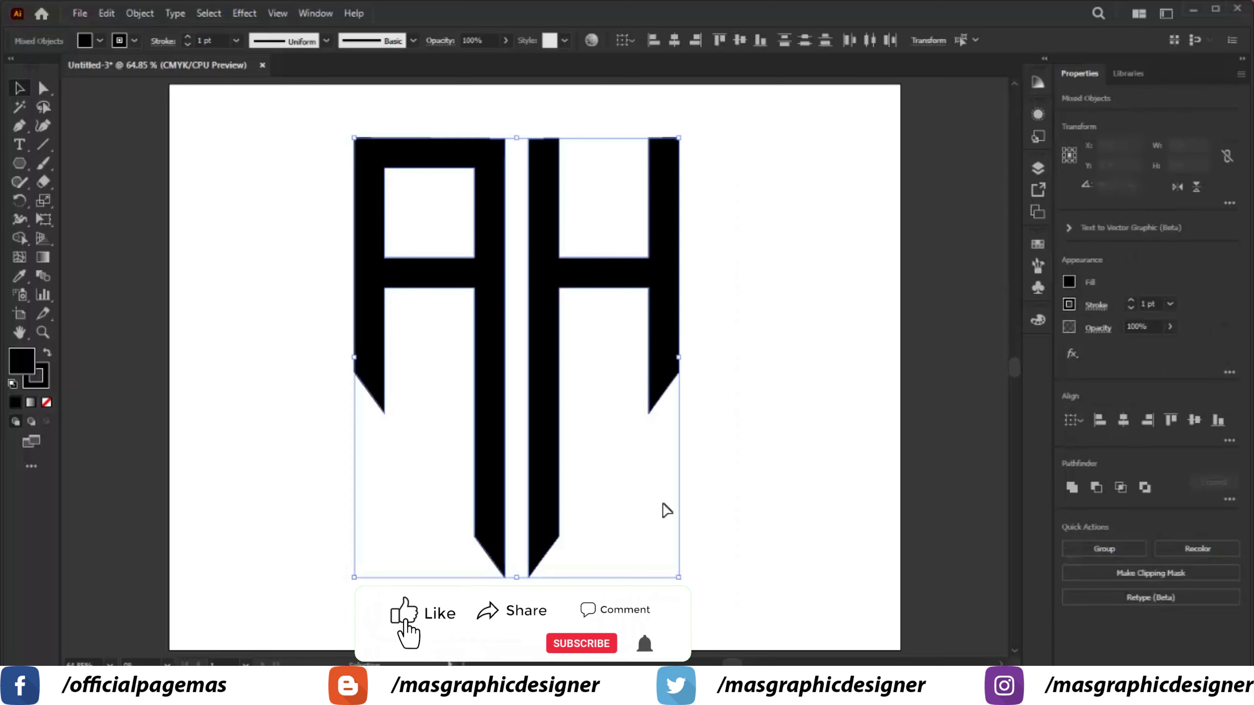
key(a)
key(v)
right_click(543, 273)
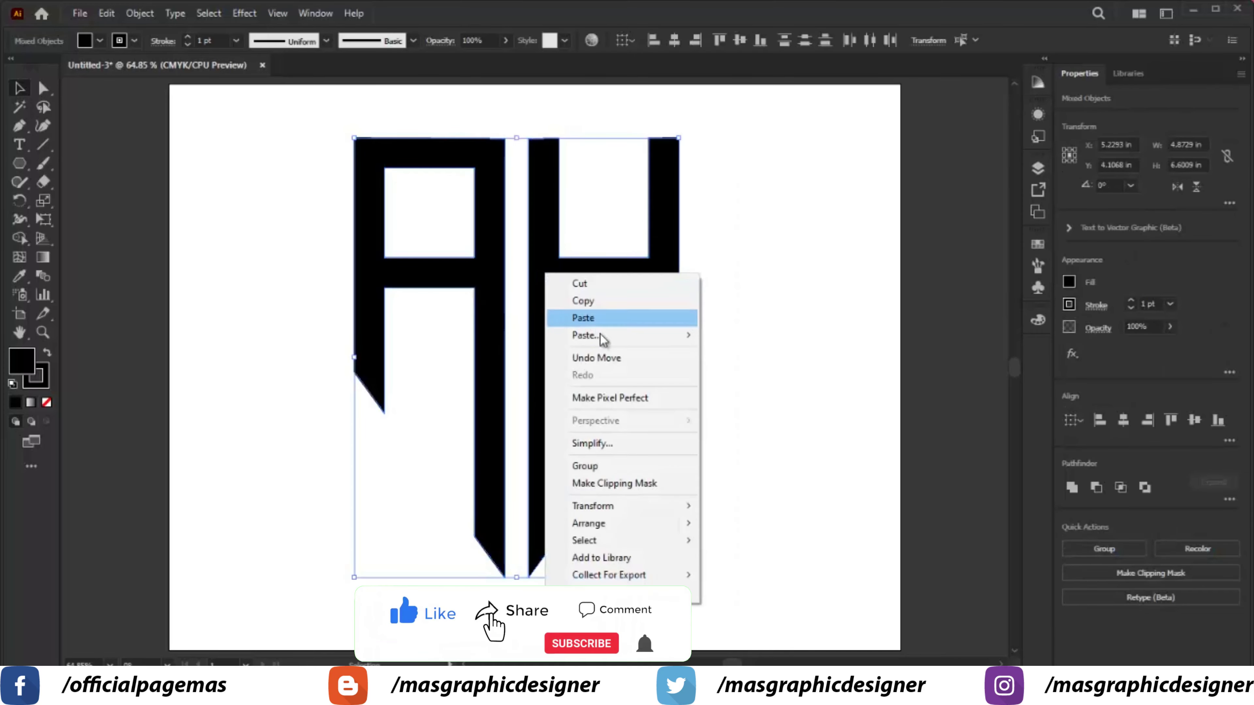
click(590, 467)
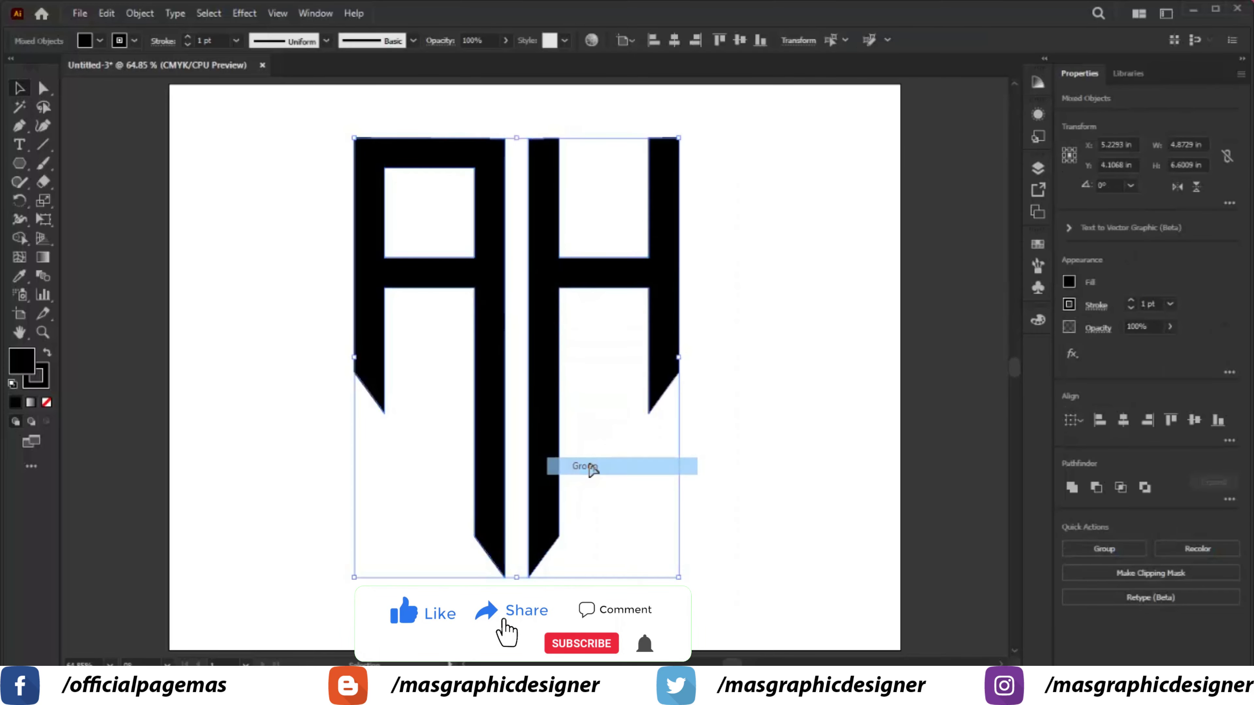
Fill the grouped letters dark brown and set the stroke to None.
click(100, 41)
click(65, 67)
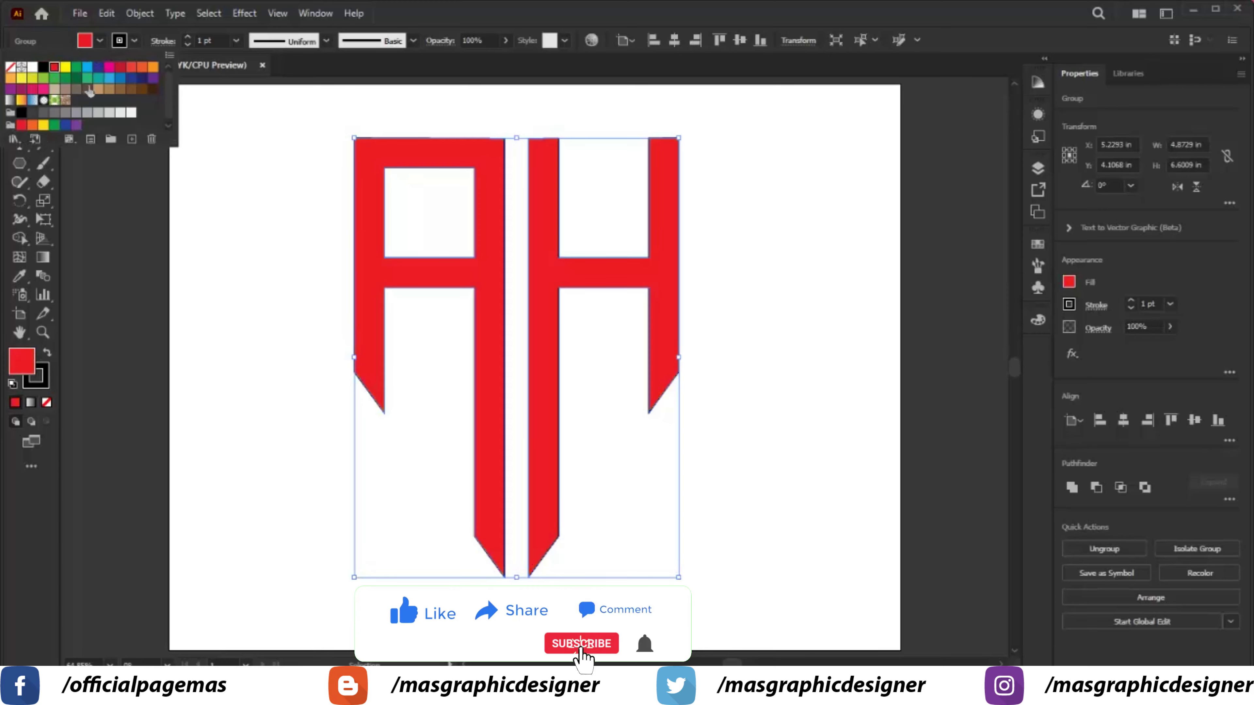
click(152, 90)
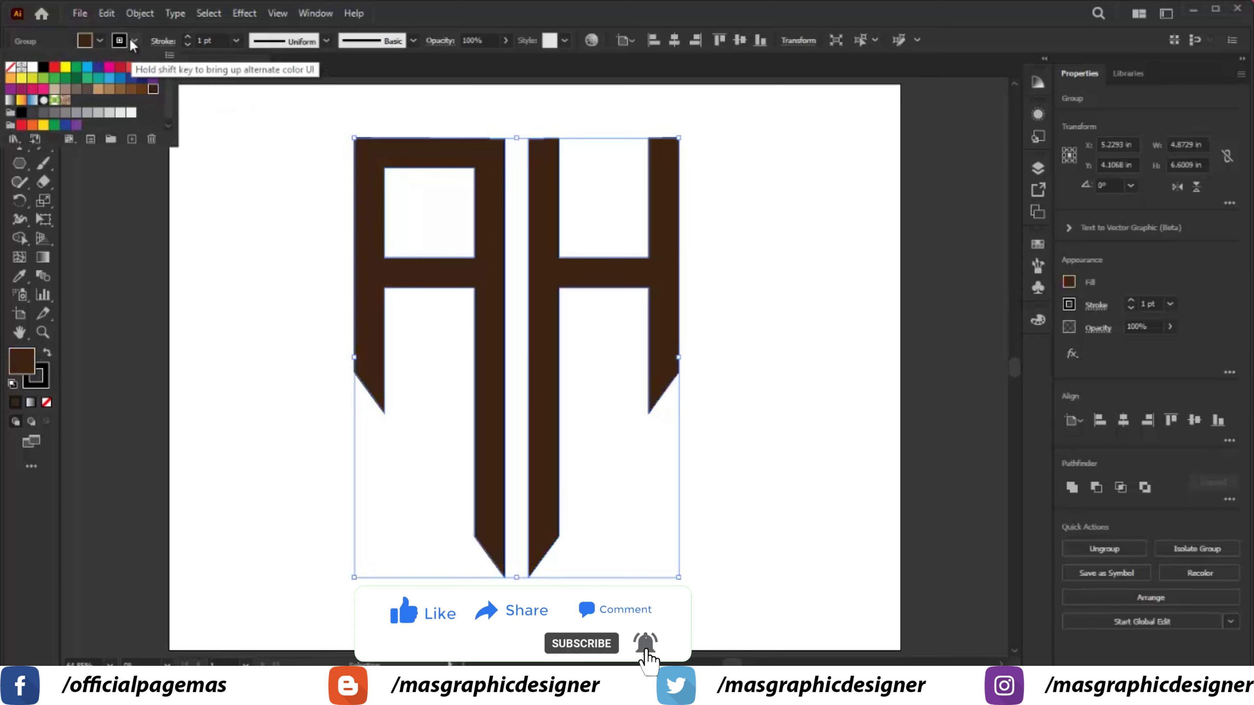
click(9, 66)
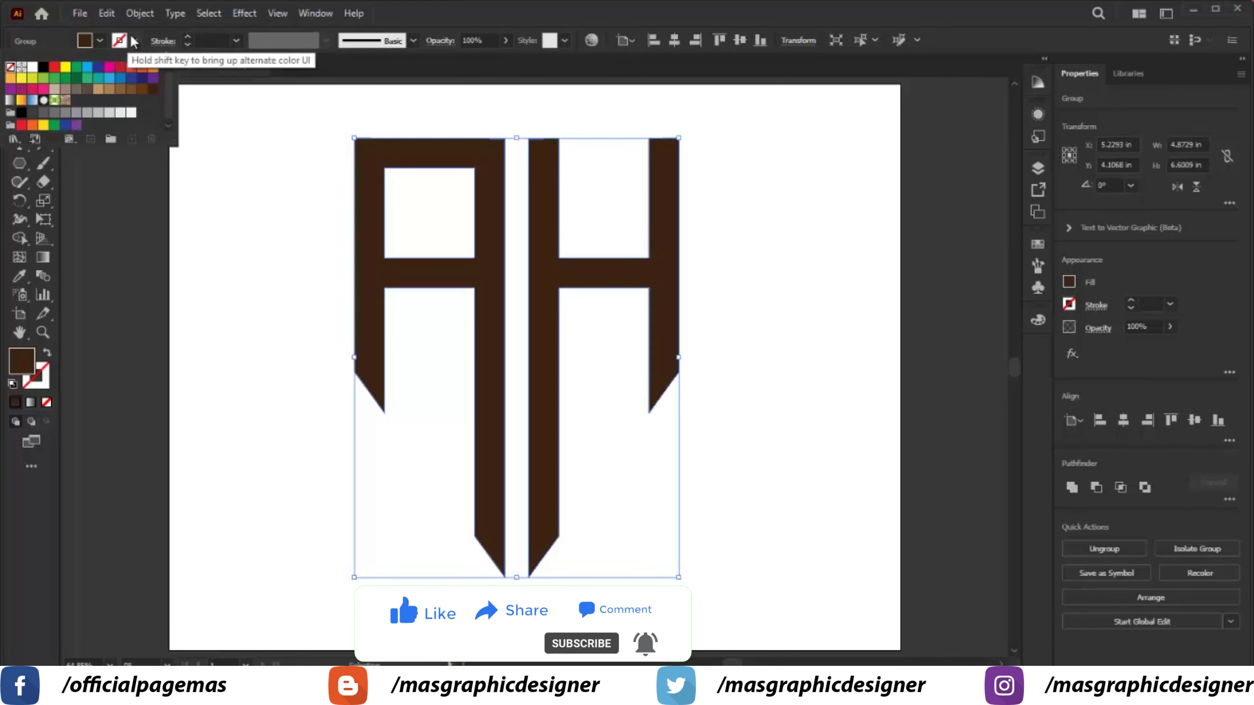
click(291, 154)
key(z)
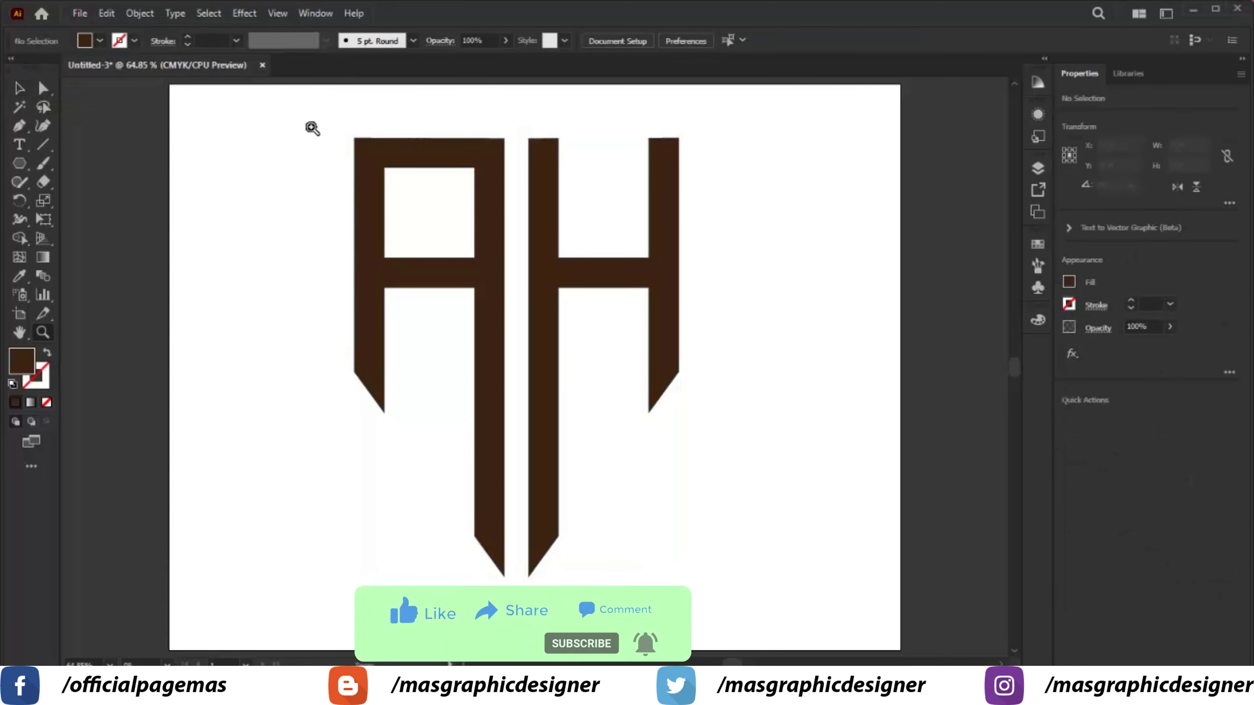
drag(310, 125, 716, 594)
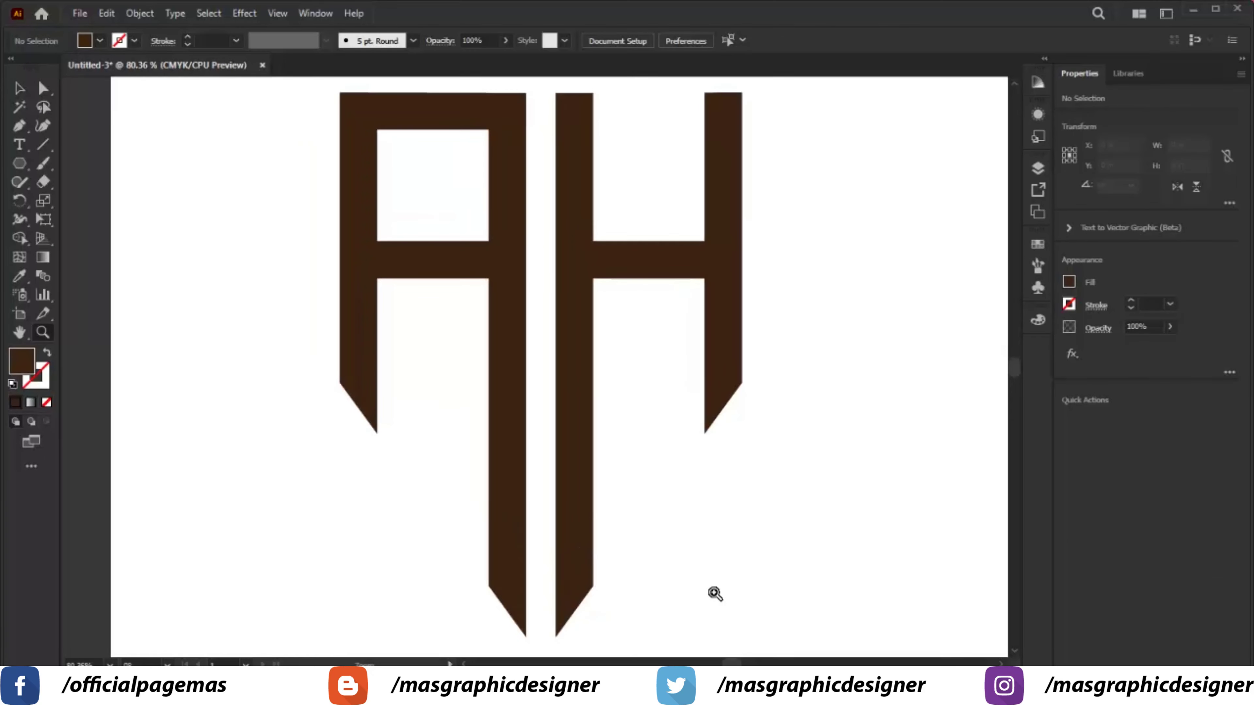